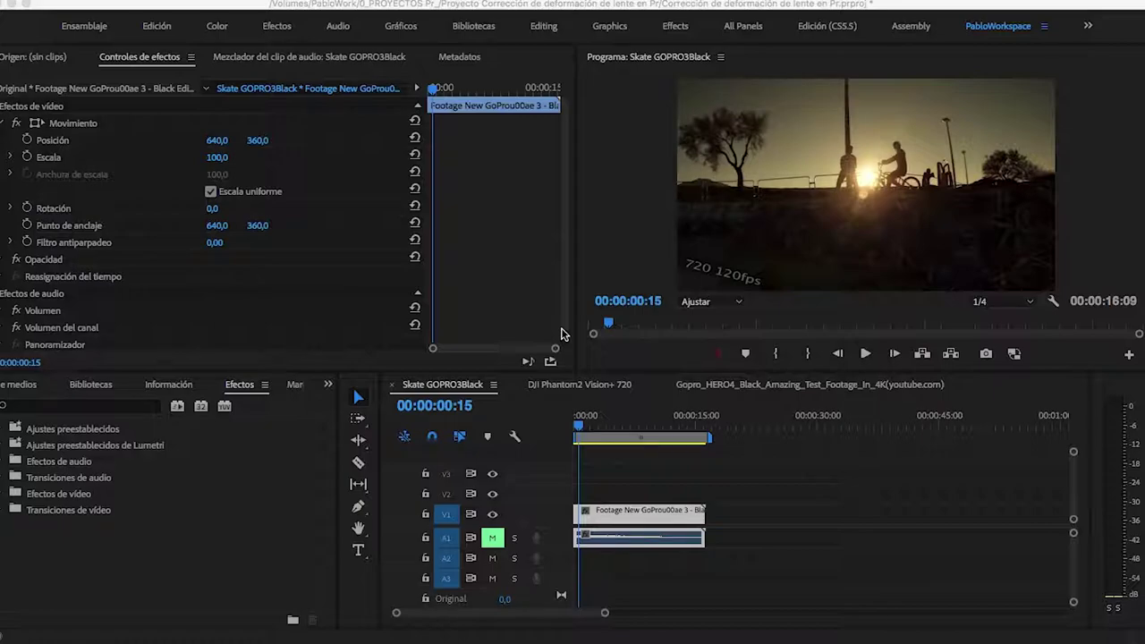
# - Expand Ajustes preestablecidos > Eliminación de distorsión de la lente to show the DJI and GoPro preset folders
pyautogui.click(4, 436)
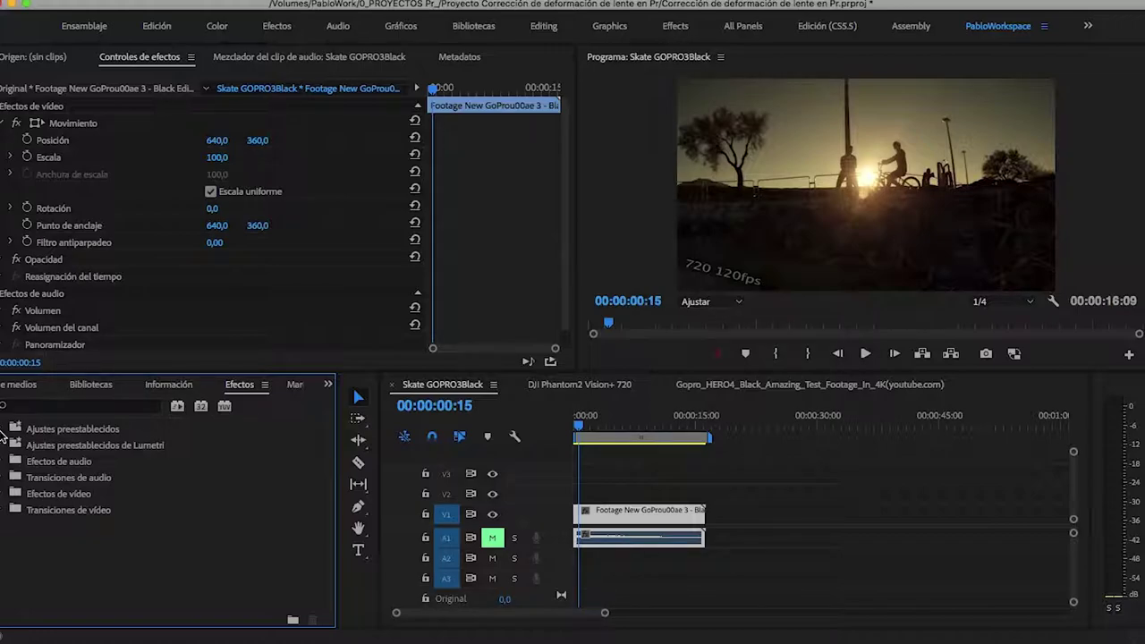
pyautogui.click(4, 430)
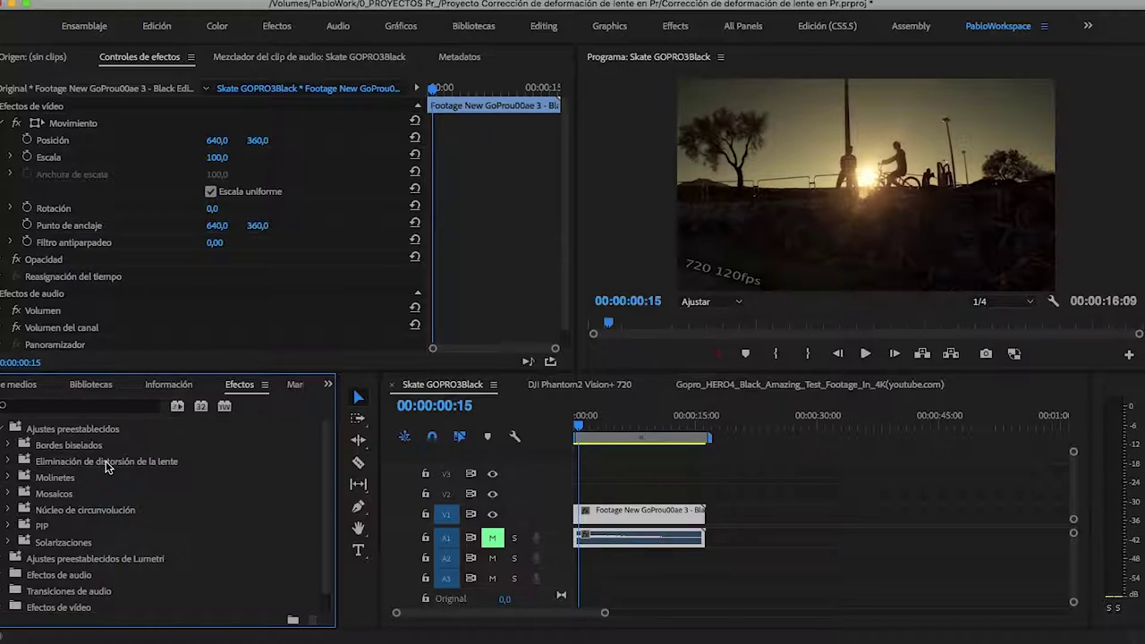
pyautogui.doubleClick(105, 461)
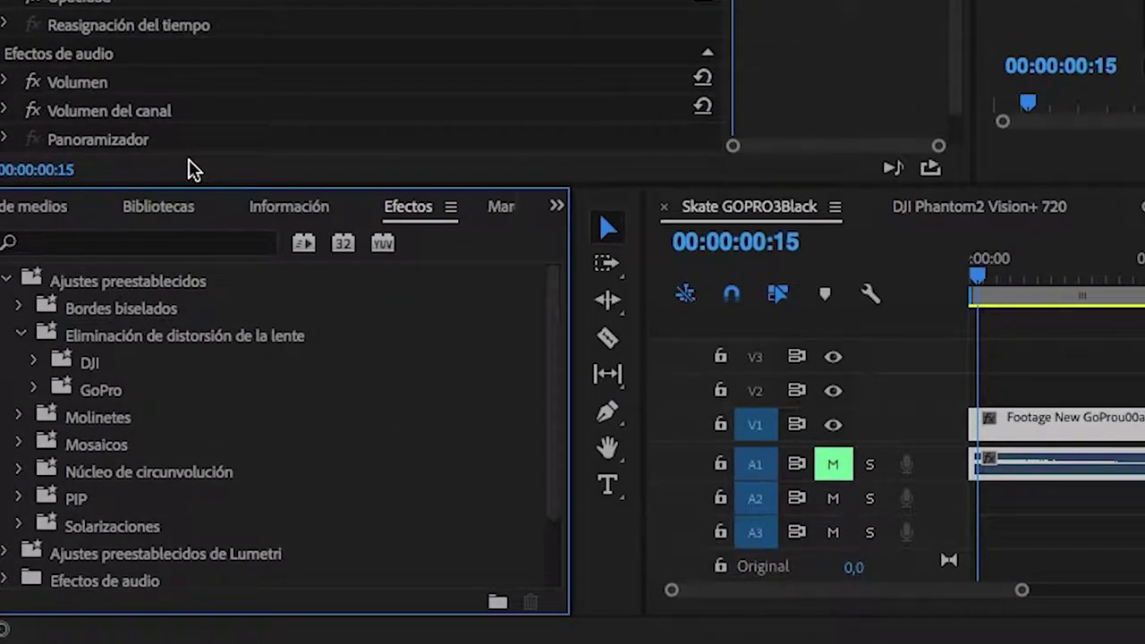
pyautogui.click(34, 363)
pyautogui.click(34, 364)
pyautogui.click(6, 281)
pyautogui.click(4, 391)
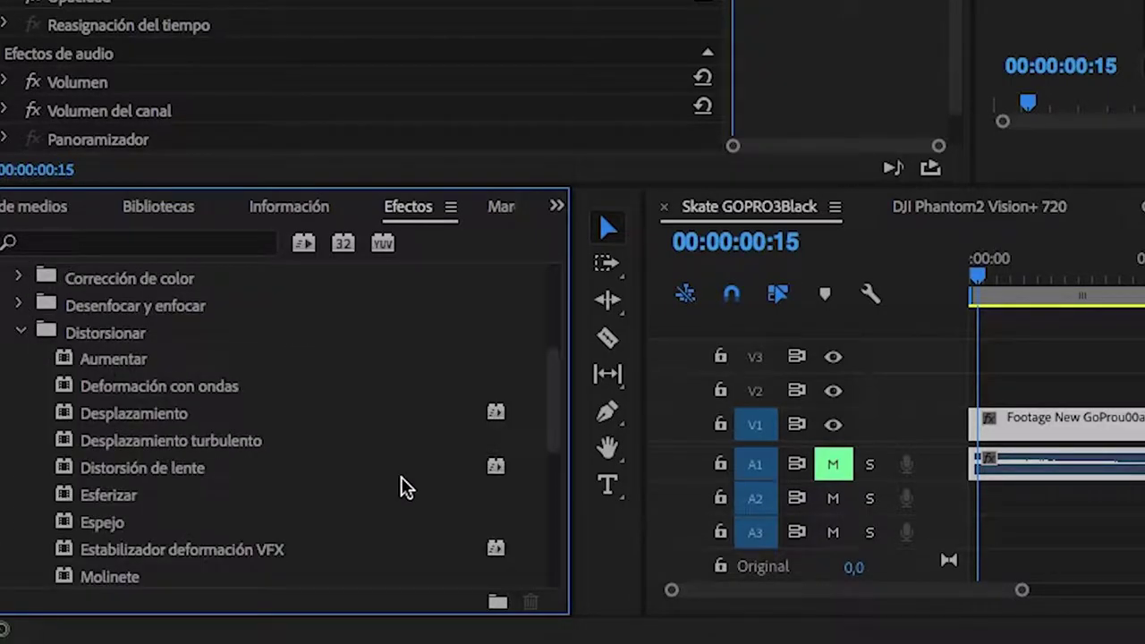
pyautogui.scroll(-2, 187, 414)
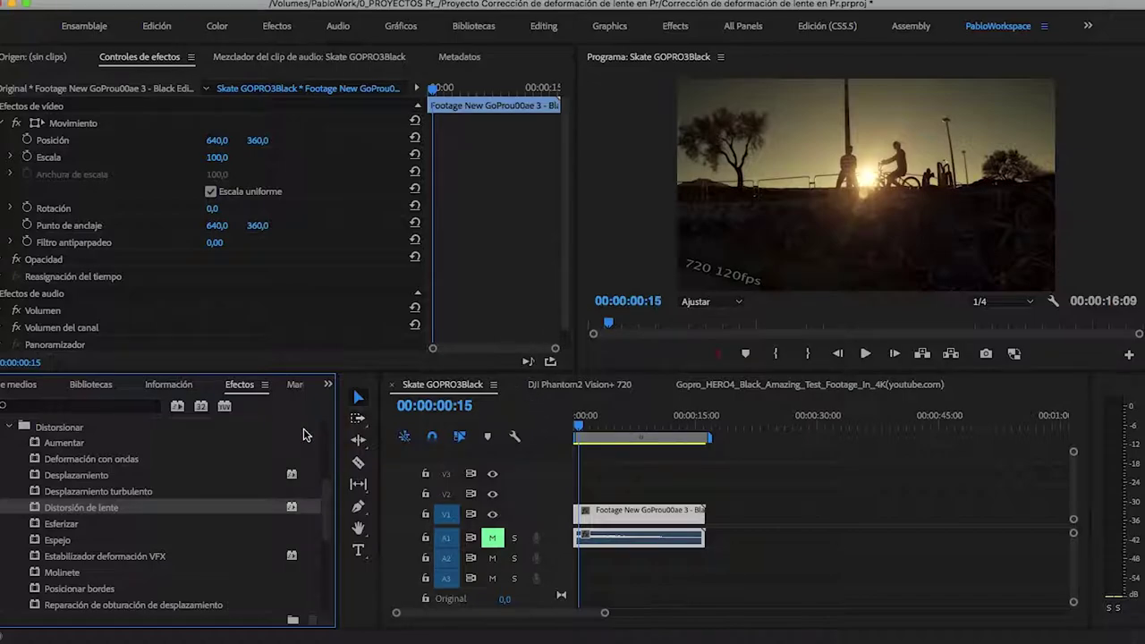
pyautogui.scroll(5, 315, 499)
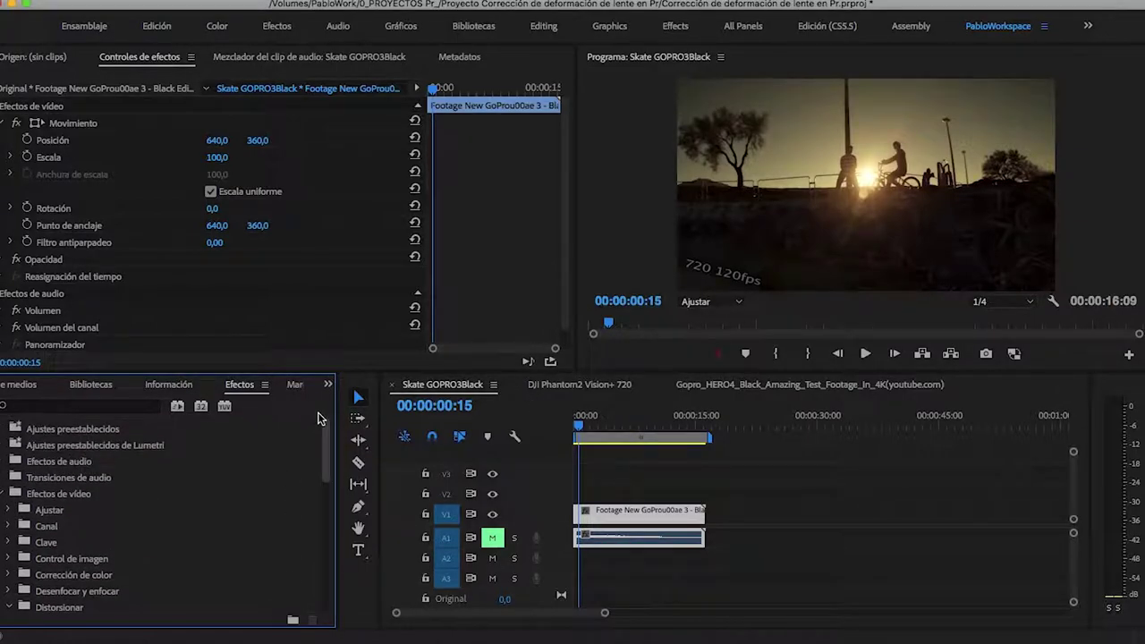
pyautogui.click(5, 429)
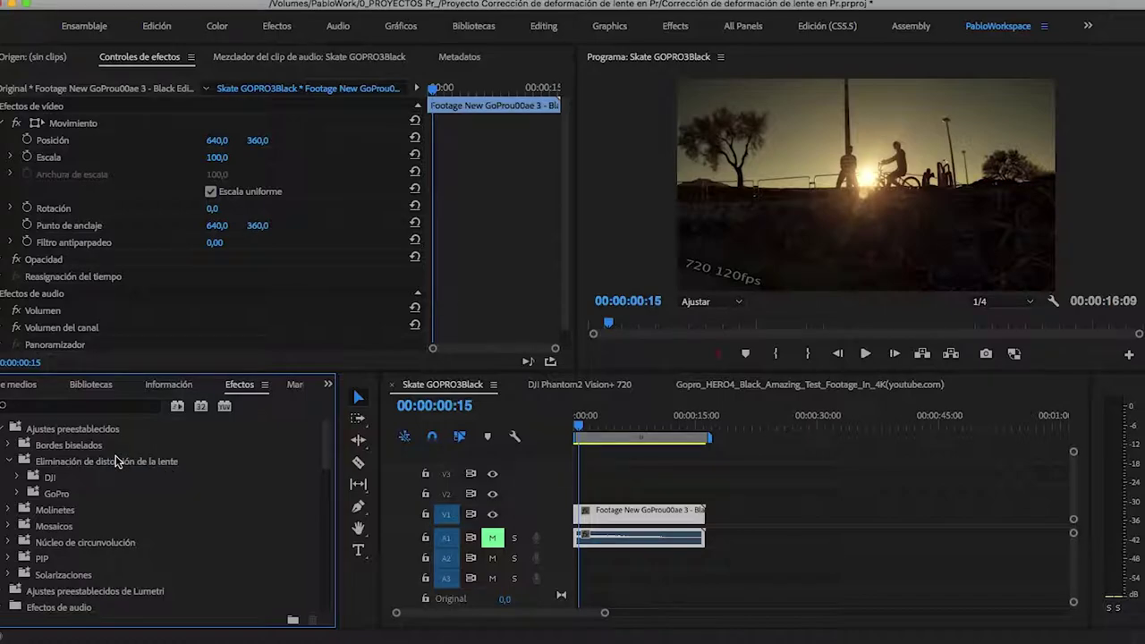
# - Expand GoPro > Hero3+ Black and select the 720 - Angosto preset
pyautogui.click(17, 493)
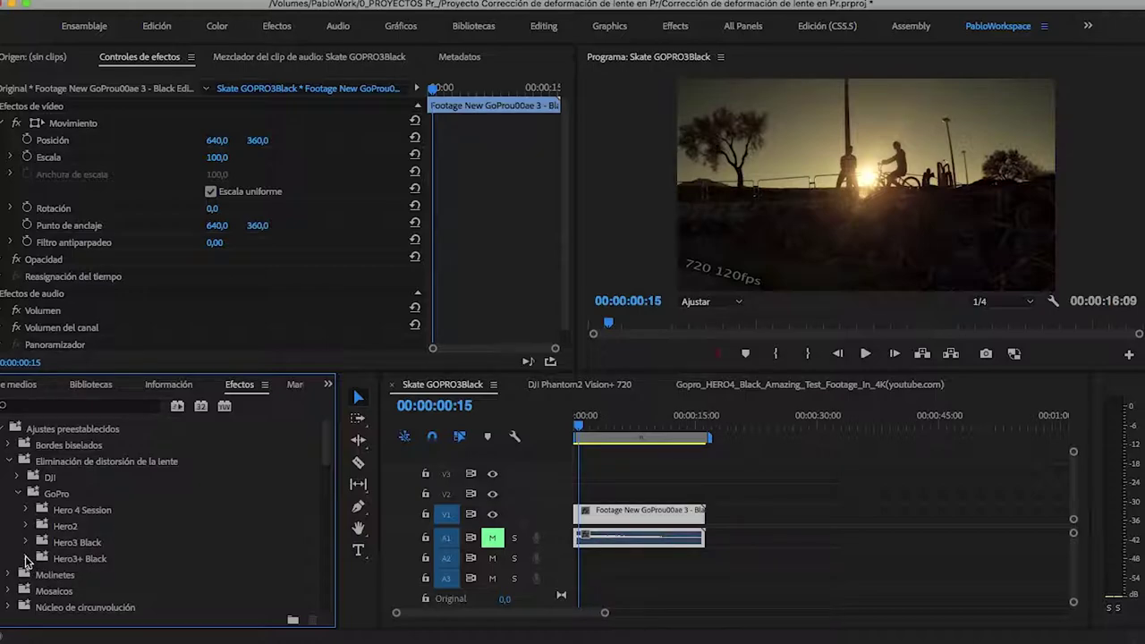
pyautogui.click(26, 558)
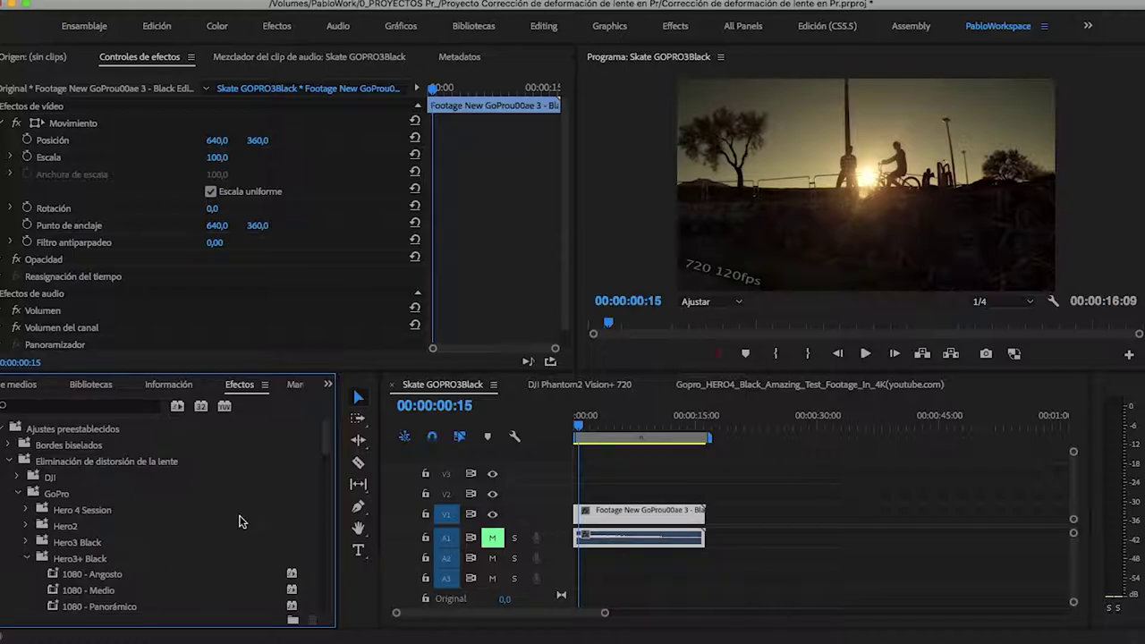
pyautogui.scroll(-3, 240, 521)
pyautogui.scroll(1, 240, 521)
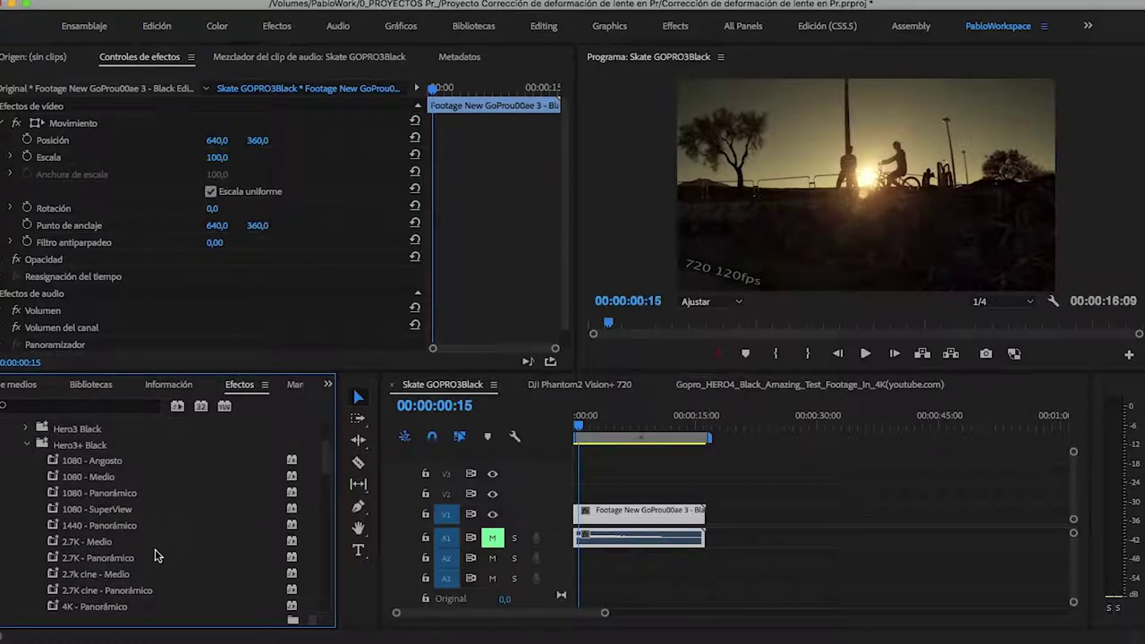
pyautogui.scroll(-5, 116, 558)
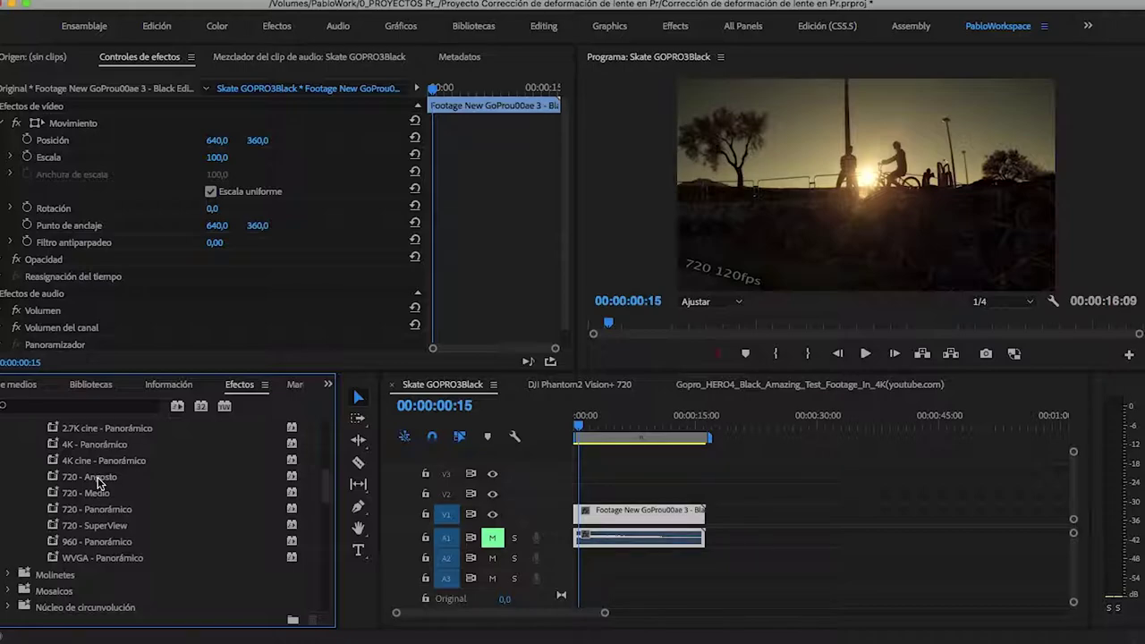
pyautogui.click(98, 481)
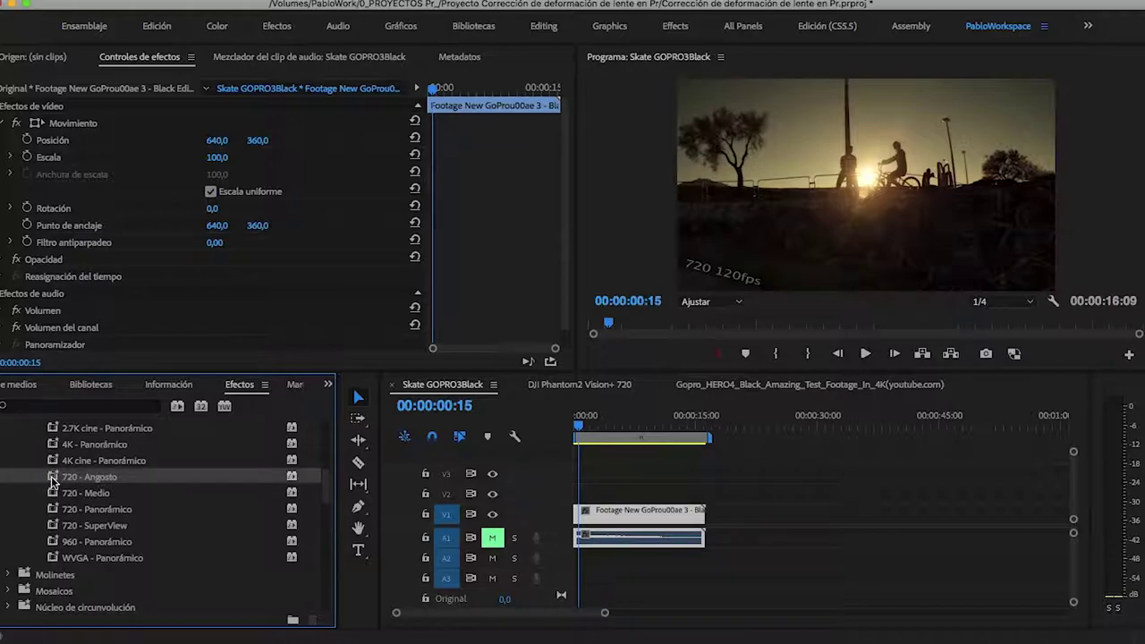
# - Apply the 720 - Angosto preset to the skate clip on V1 and enlarge the program preview
pyautogui.moveTo(52, 483); pyautogui.dragTo(616, 525)
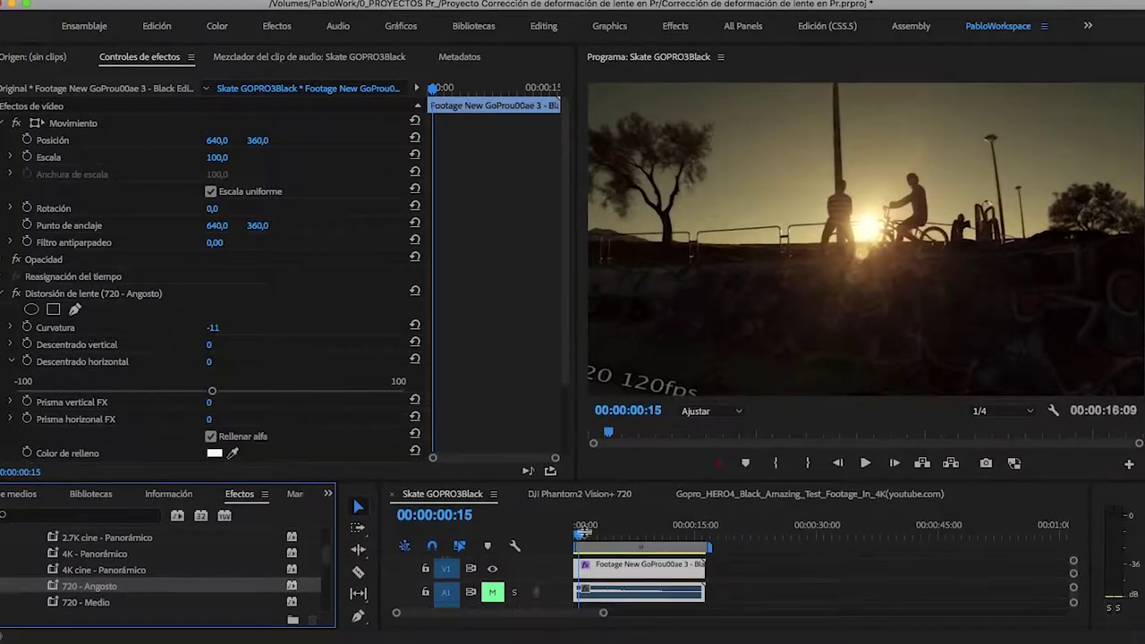
pyautogui.moveTo(575, 370); pyautogui.dragTo(575, 544)
pyautogui.moveTo(575, 418); pyautogui.dragTo(414, 418)
# - Toggle the Distorsión de lente effect off and on repeatedly to compare, leaving it on
pyautogui.click(16, 295)
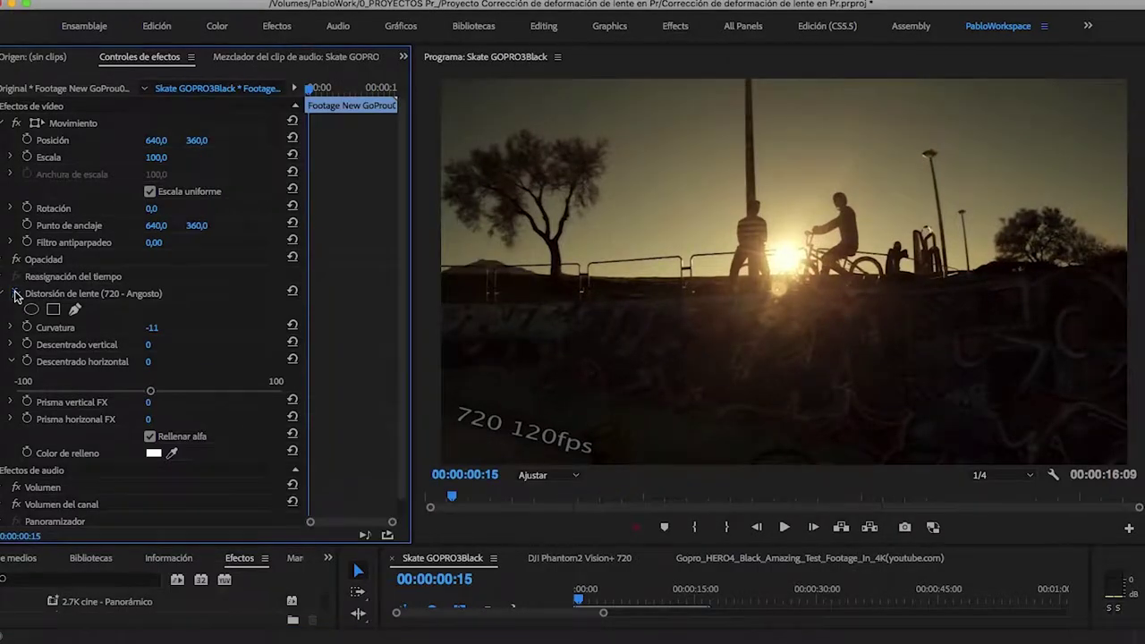
pyautogui.click(15, 295)
pyautogui.click(15, 296)
pyautogui.click(15, 295)
pyautogui.click(16, 295)
pyautogui.click(15, 295)
pyautogui.click(16, 296)
pyautogui.click(16, 295)
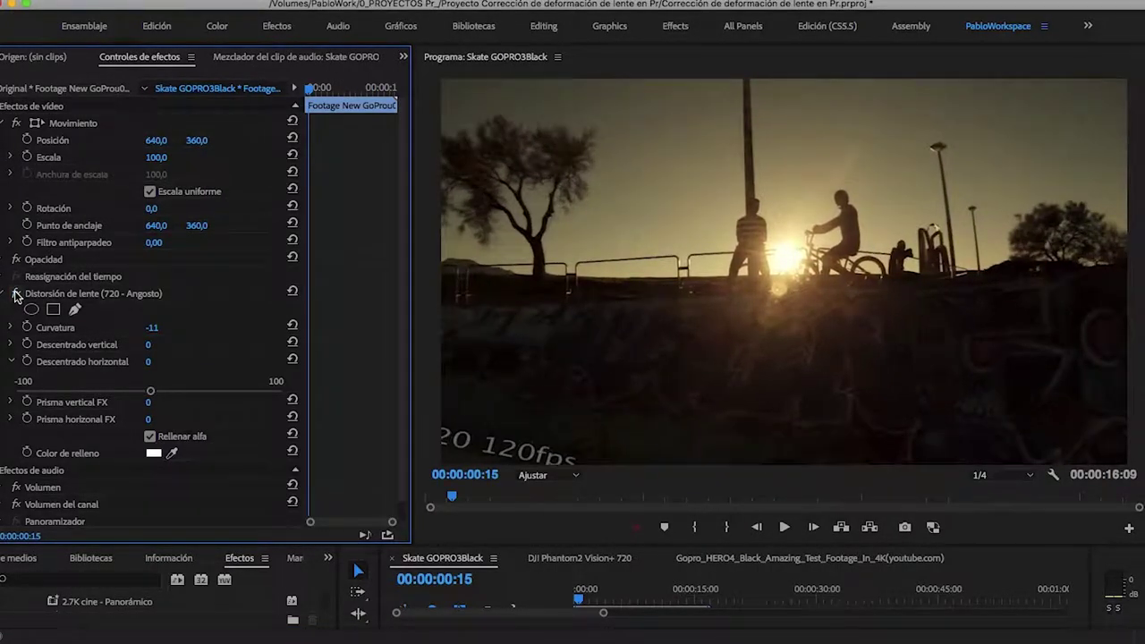
pyautogui.click(15, 295)
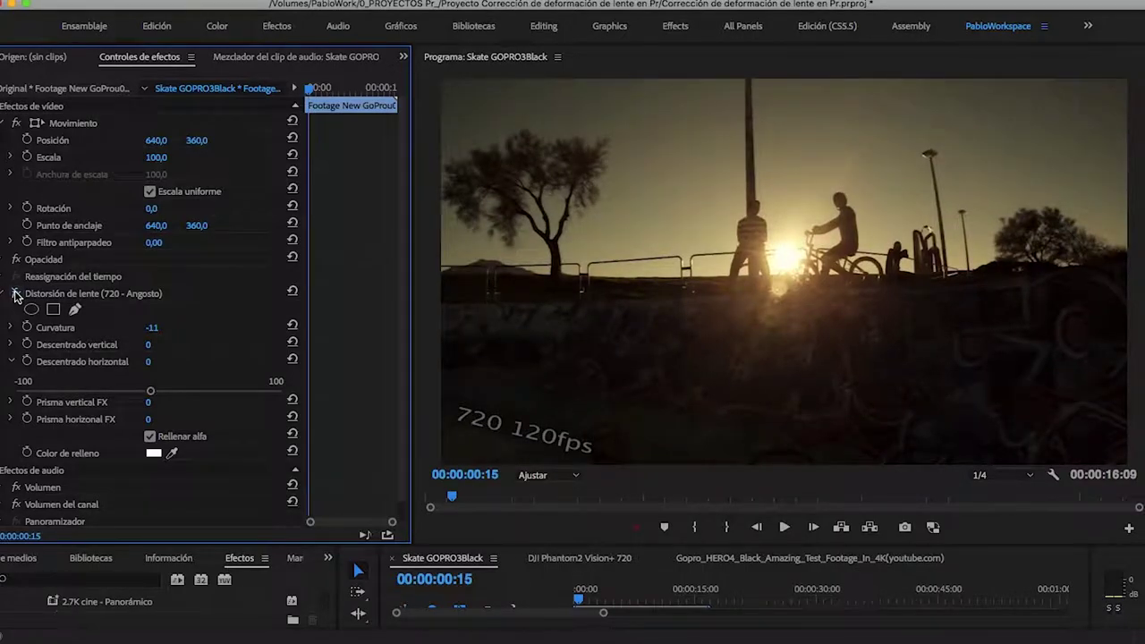
pyautogui.click(16, 295)
pyautogui.click(16, 295)
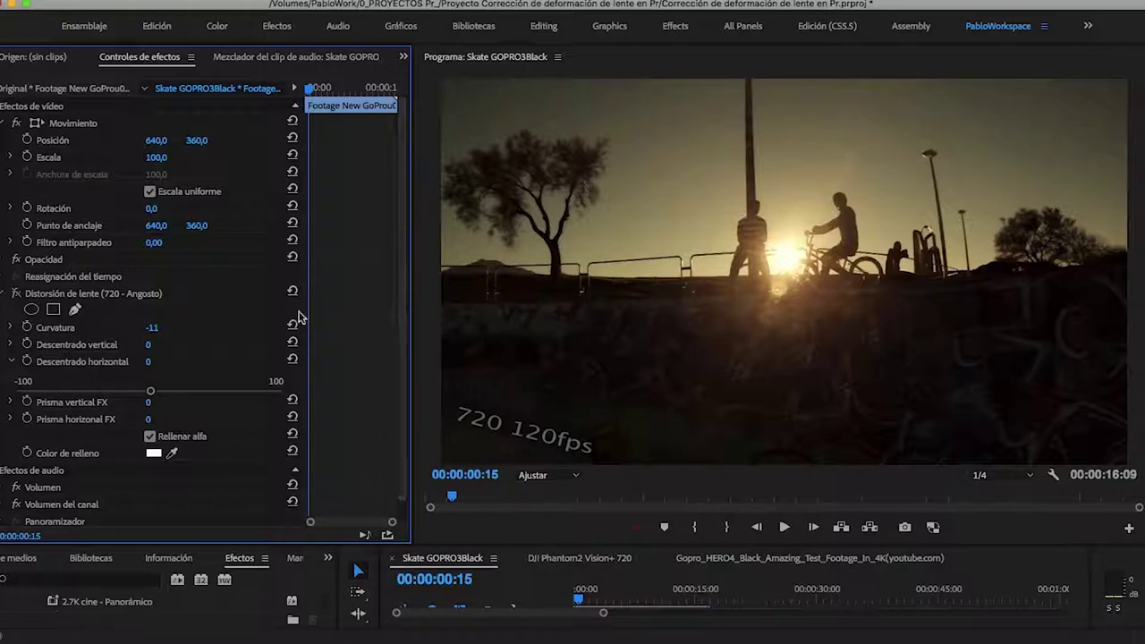
pyautogui.click(17, 294)
pyautogui.click(17, 294)
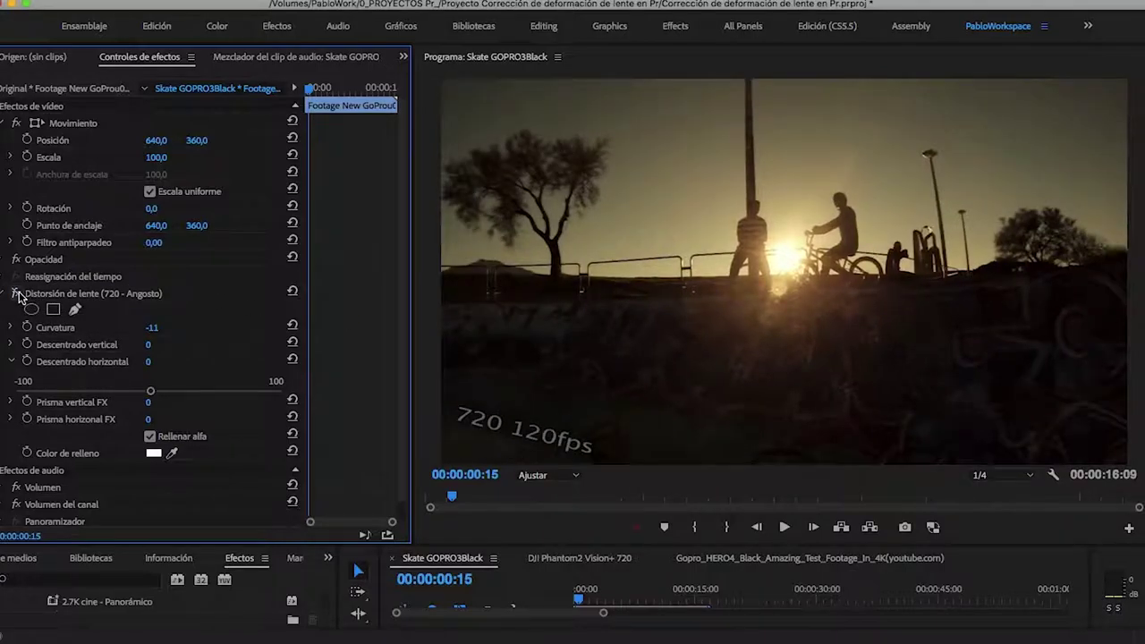
pyautogui.click(17, 294)
pyautogui.click(17, 294)
pyautogui.click(17, 294)
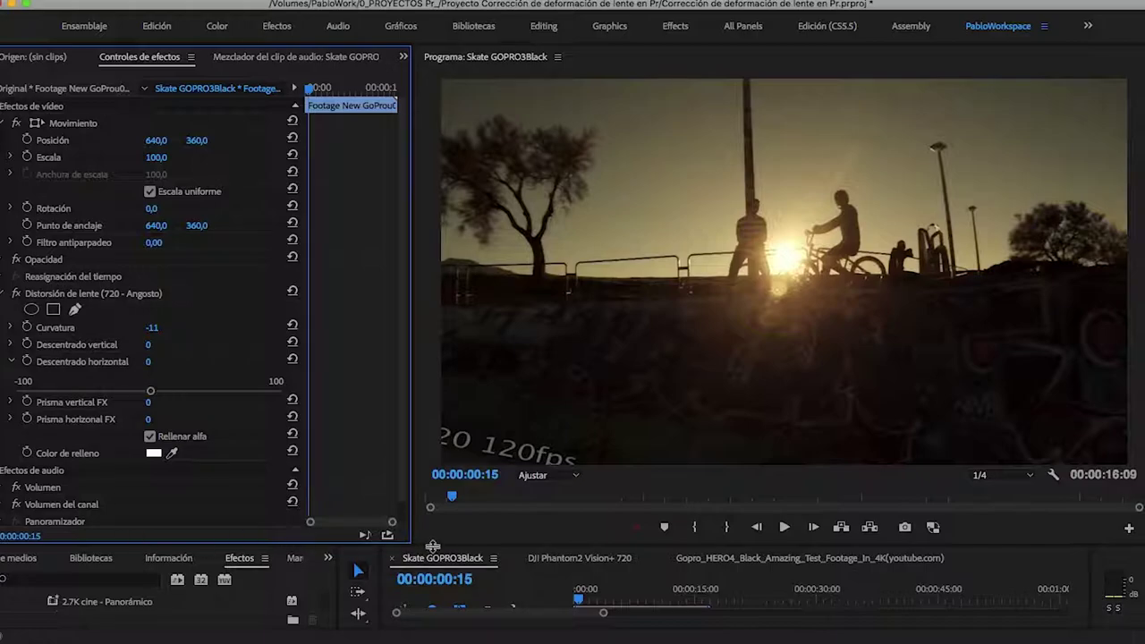
# - Shrink the preview, collapse Movimiento, and switch to the DJI Phantom2 Vision+ 720 sequence
pyautogui.moveTo(433, 547); pyautogui.dragTo(447, 321)
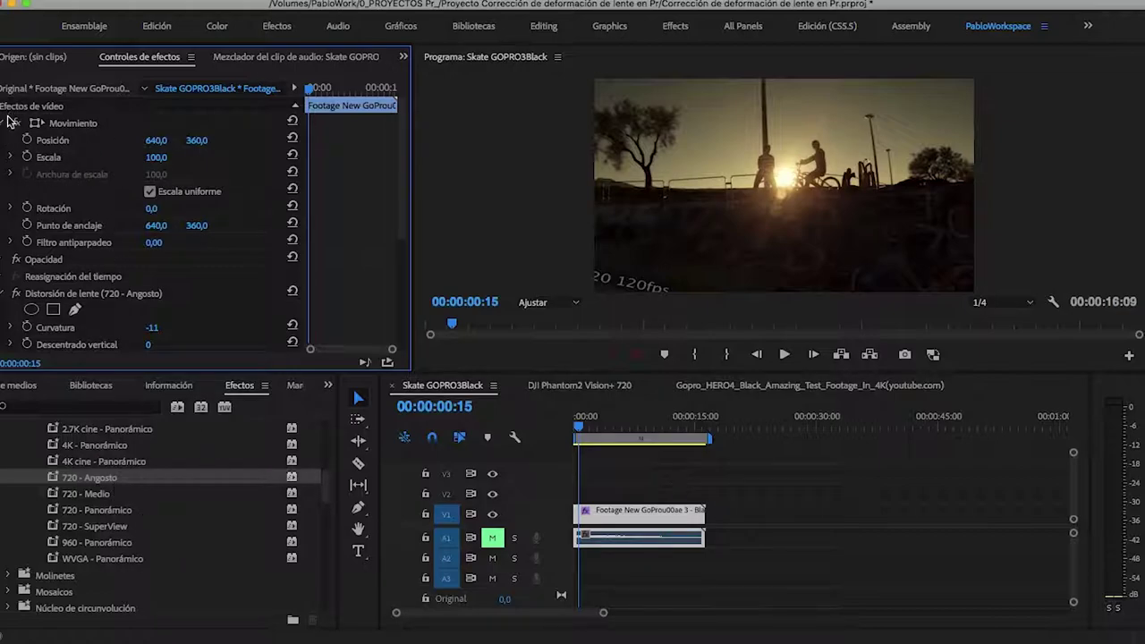
pyautogui.click(10, 122)
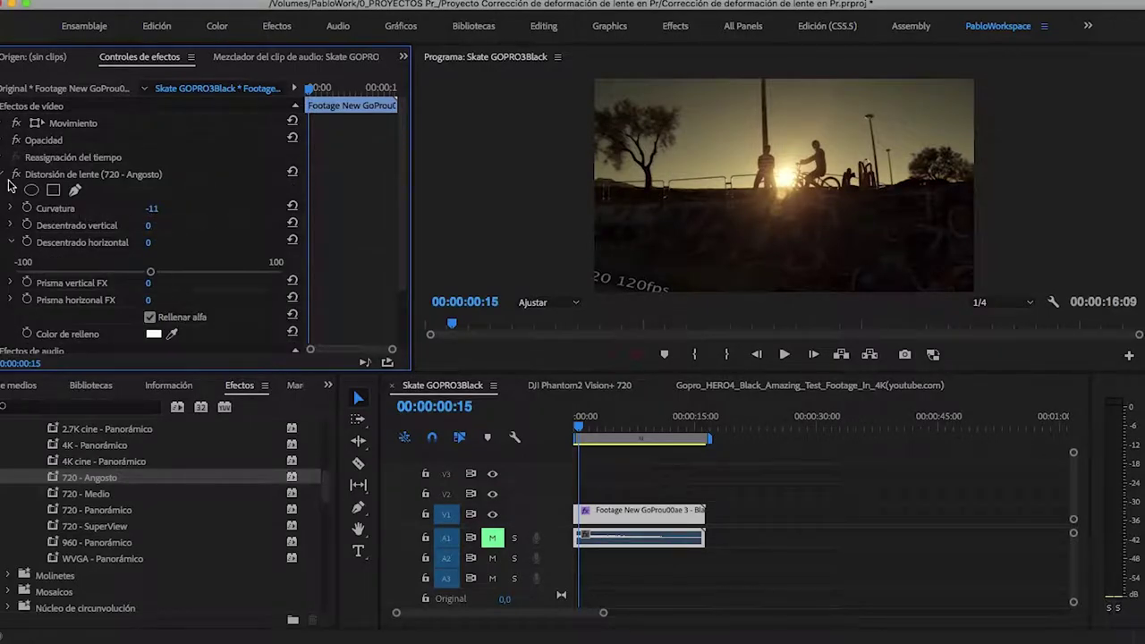
pyautogui.click(580, 384)
# - Select the Fields of the Wood aerial clip, scrub back to about 00:01:35, and play it
pyautogui.click(585, 517)
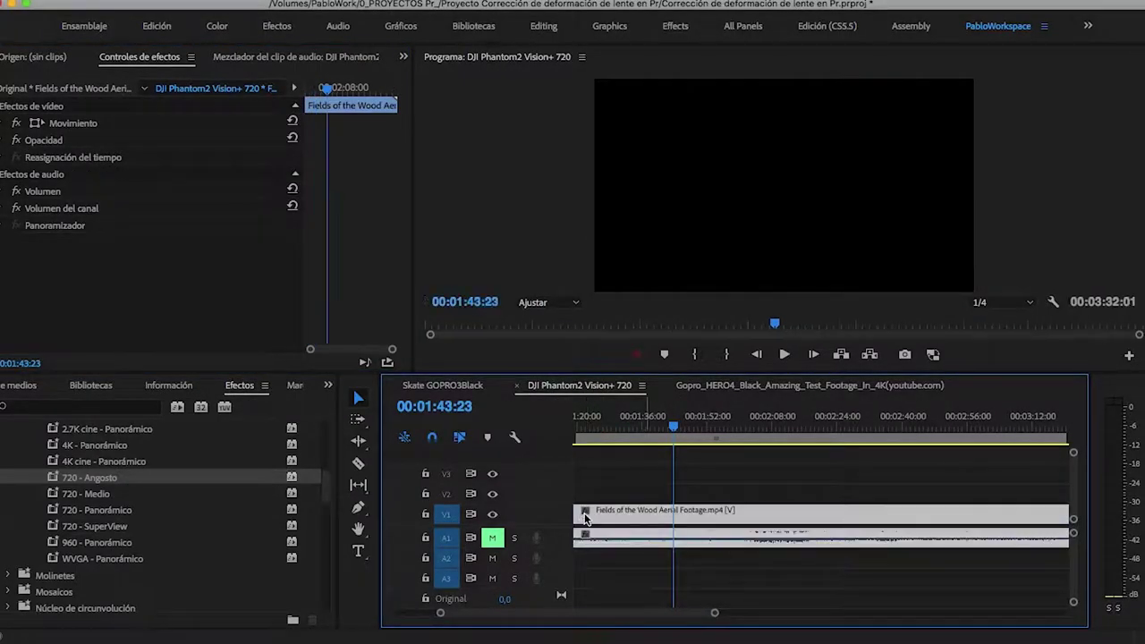
pyautogui.moveTo(673, 429)
pyautogui.mouseDown()
pyautogui.moveTo(644, 433)
pyautogui.moveTo(653, 429)
pyautogui.mouseUp()
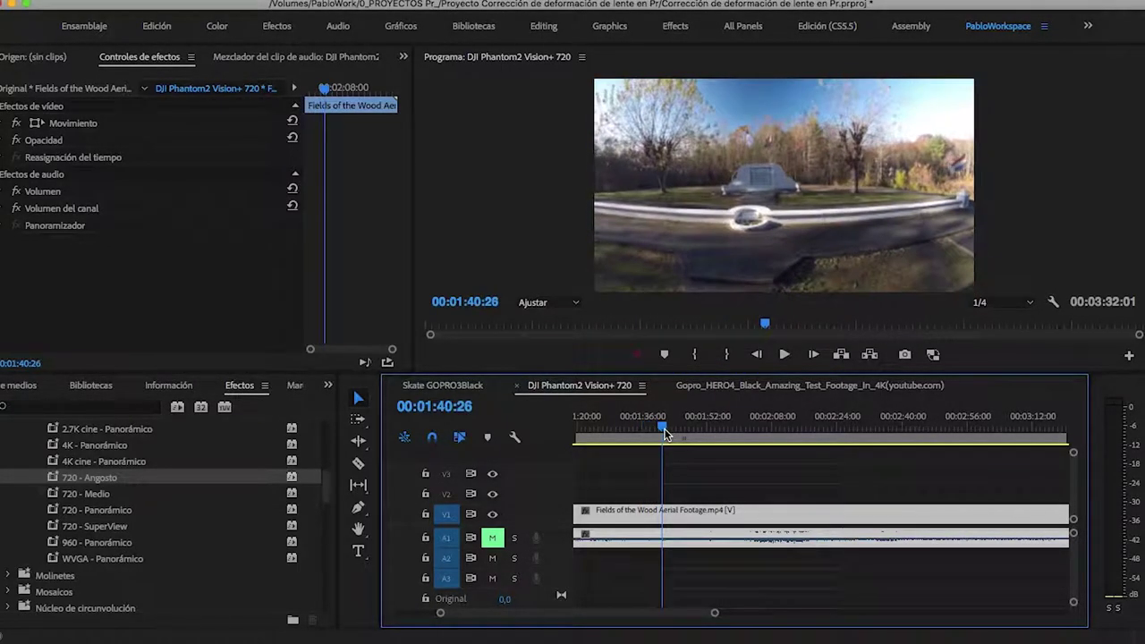
pyautogui.moveTo(660, 429); pyautogui.dragTo(573, 429)
pyautogui.press('space')
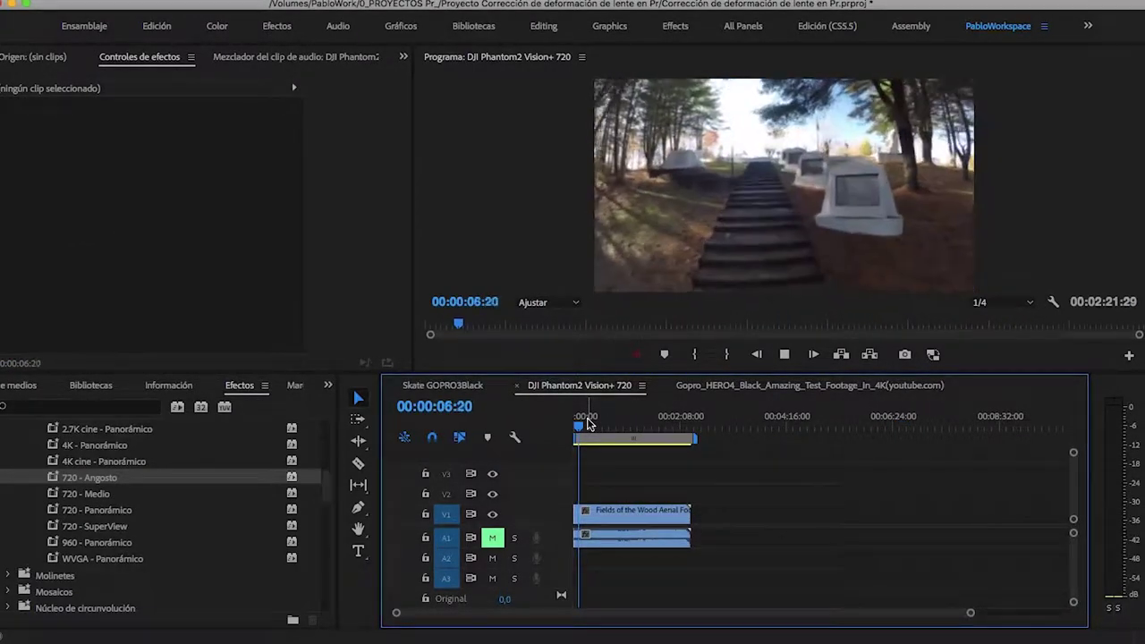
# - Collapse the GoPro presets, expand DJI > Phantom 2 Vision+, and select 720 medio
pyautogui.click(631, 518)
pyautogui.scroll(2, 101, 490)
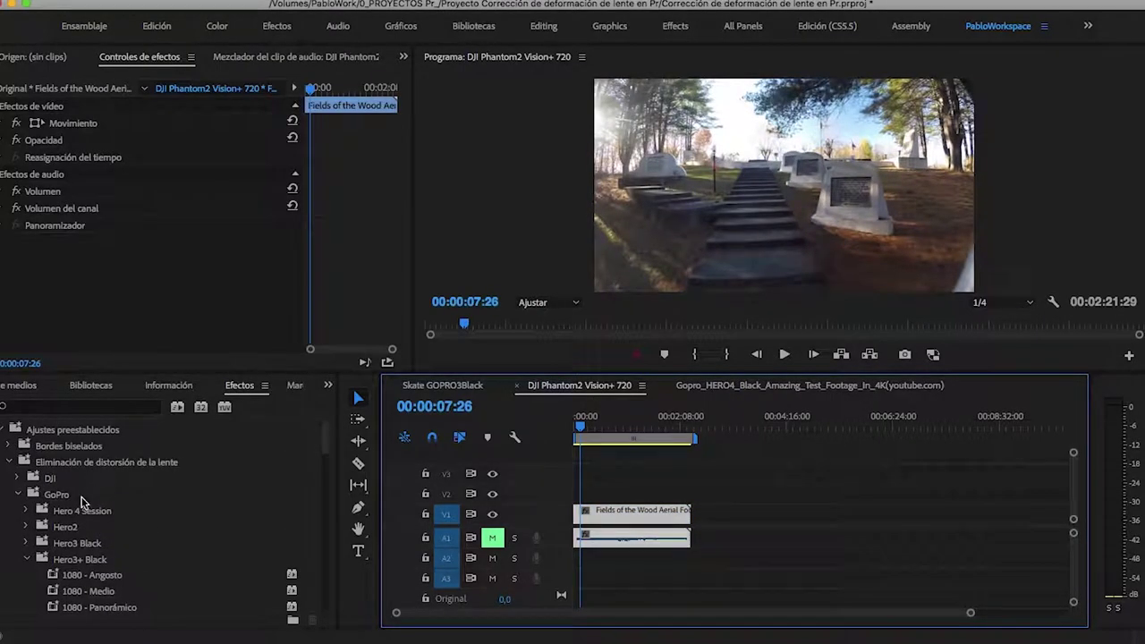
pyautogui.click(26, 559)
pyautogui.click(18, 494)
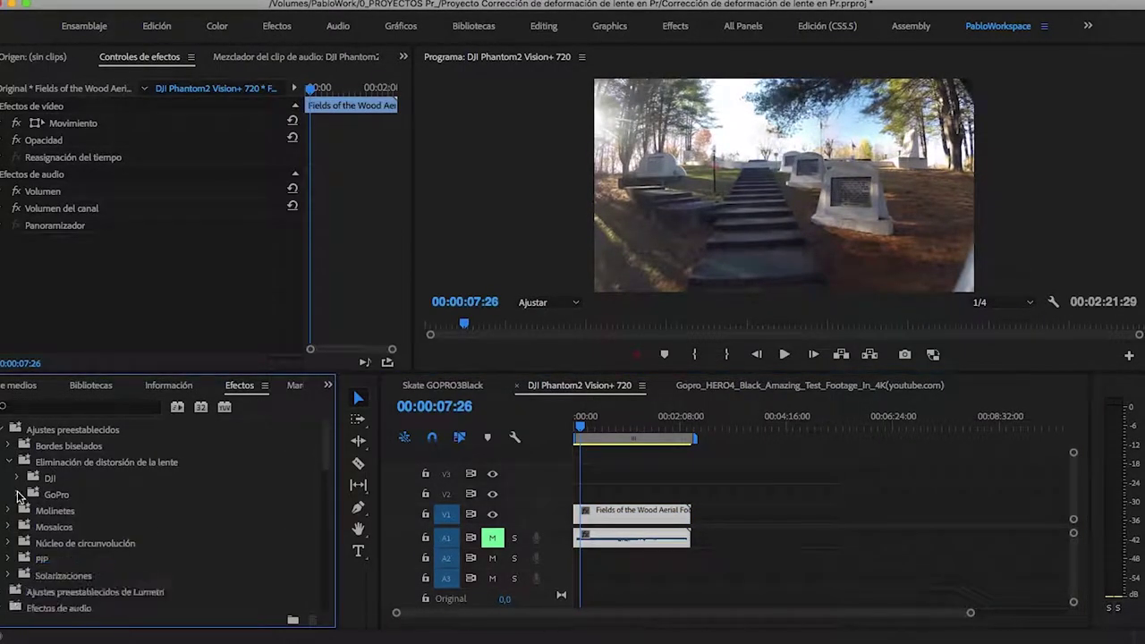
pyautogui.click(17, 479)
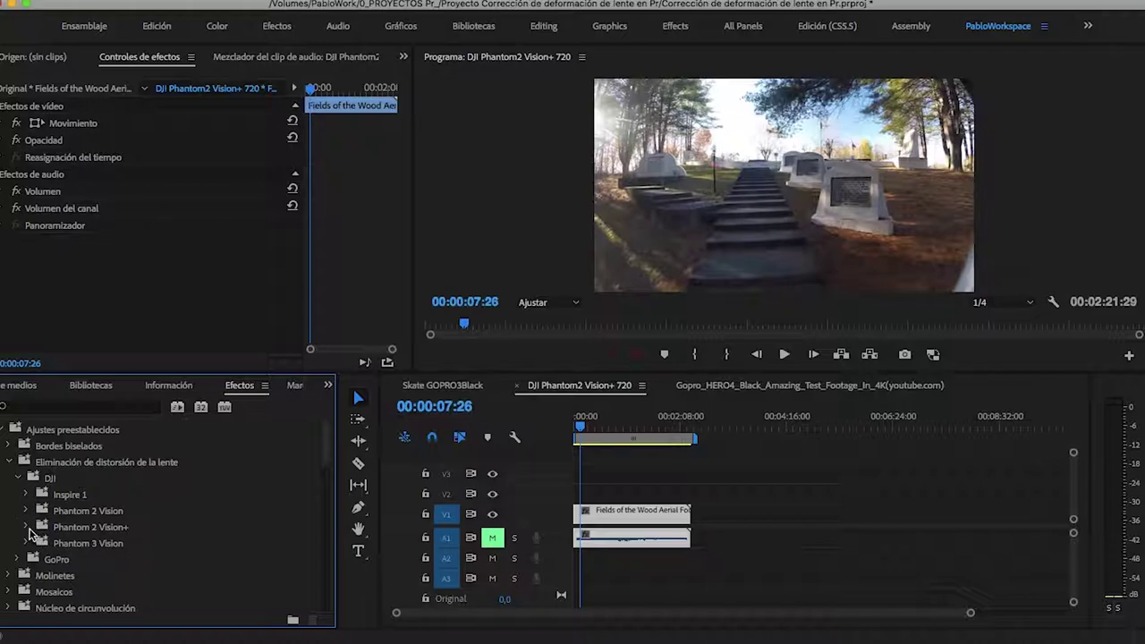
pyautogui.click(25, 528)
pyautogui.scroll(-3, 72, 501)
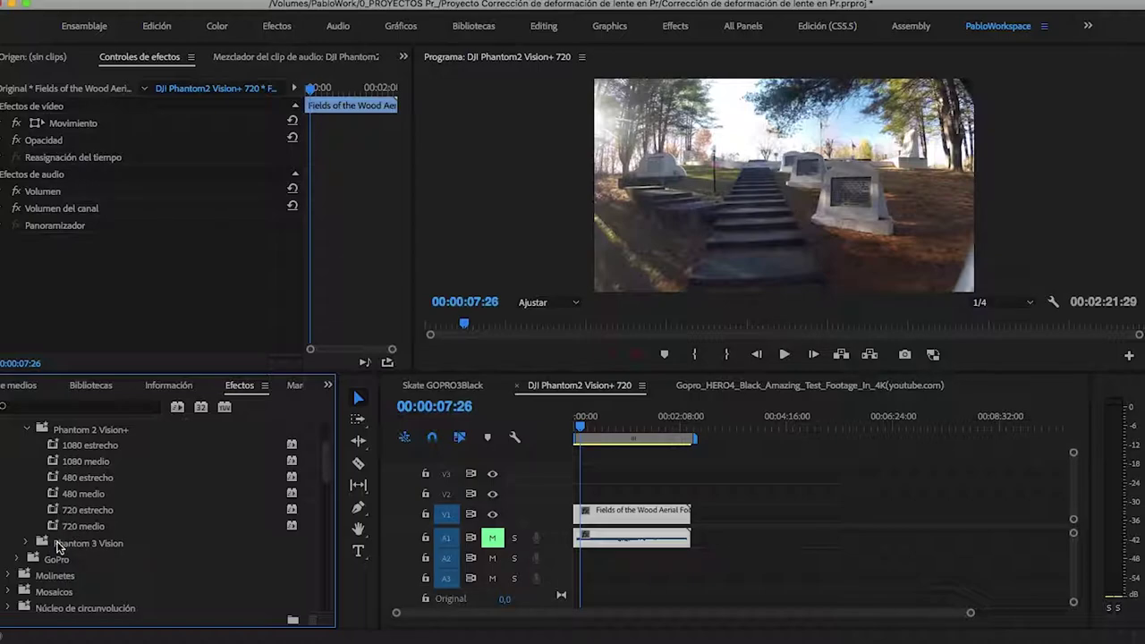
pyautogui.click(56, 527)
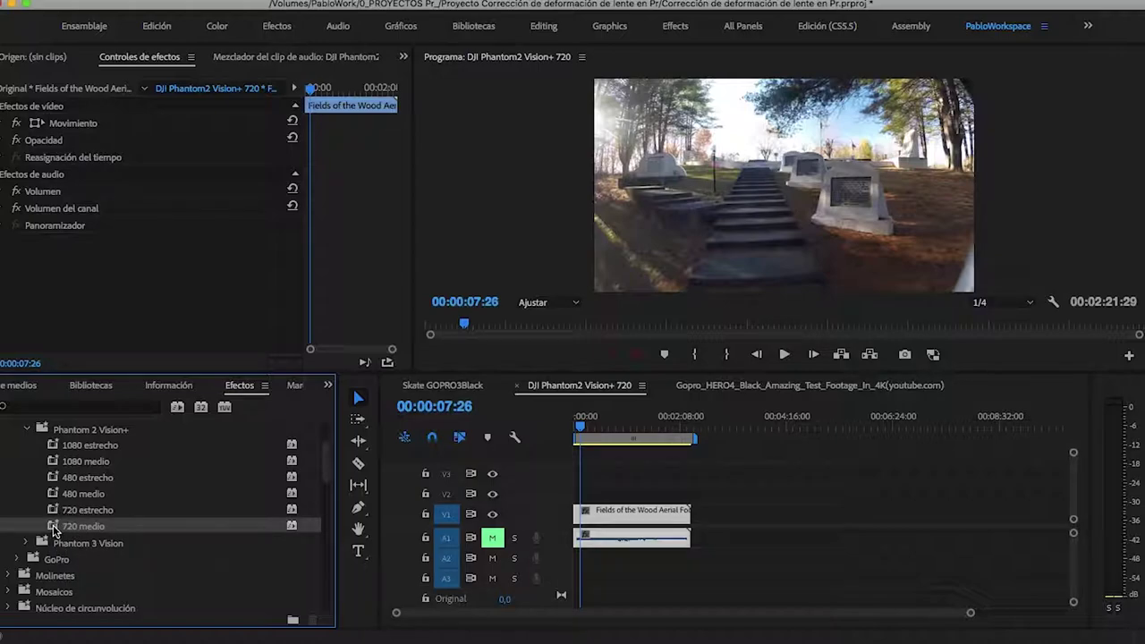
# - Apply the 720 medio preset to the aerial clip and play it back, stopping at 18:02
pyautogui.moveTo(53, 530); pyautogui.dragTo(616, 516)
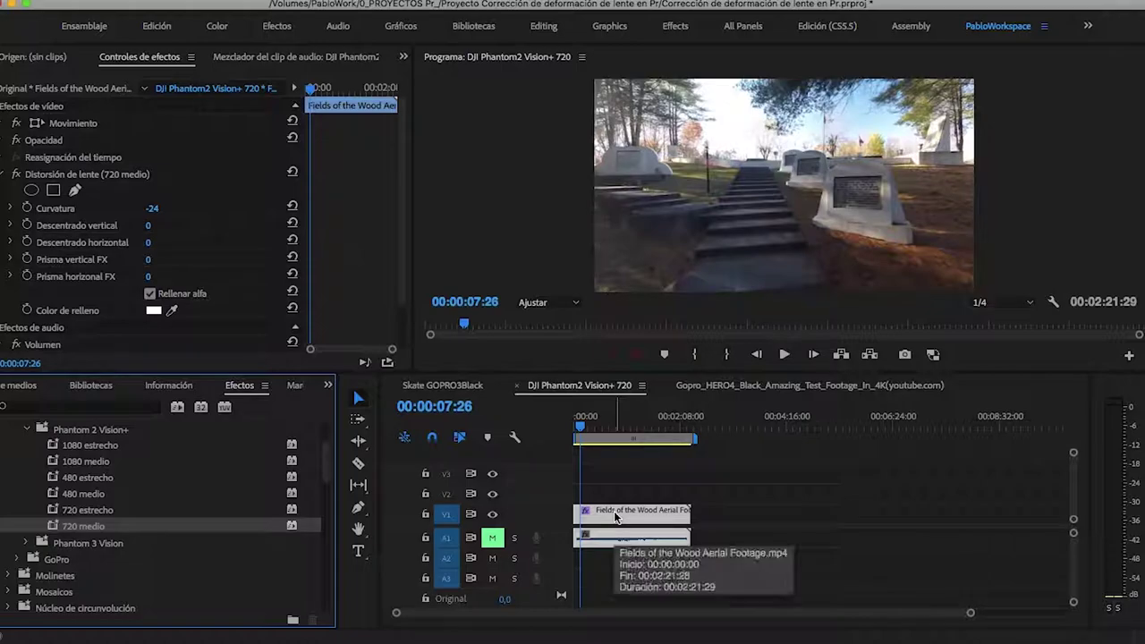
pyautogui.press('space')
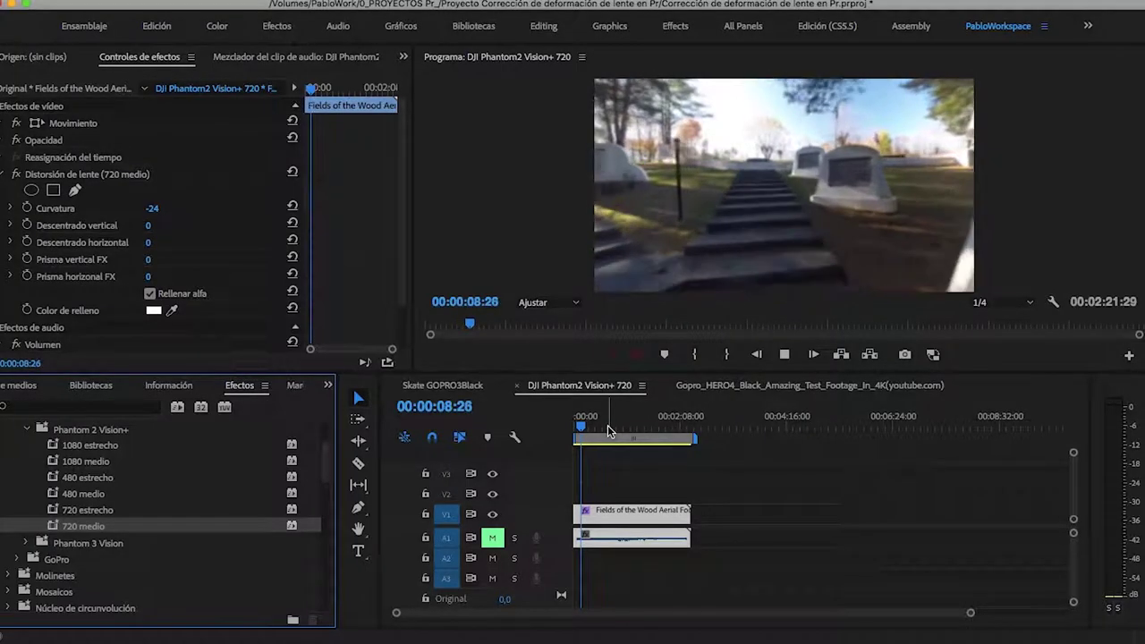
pyautogui.press('space')
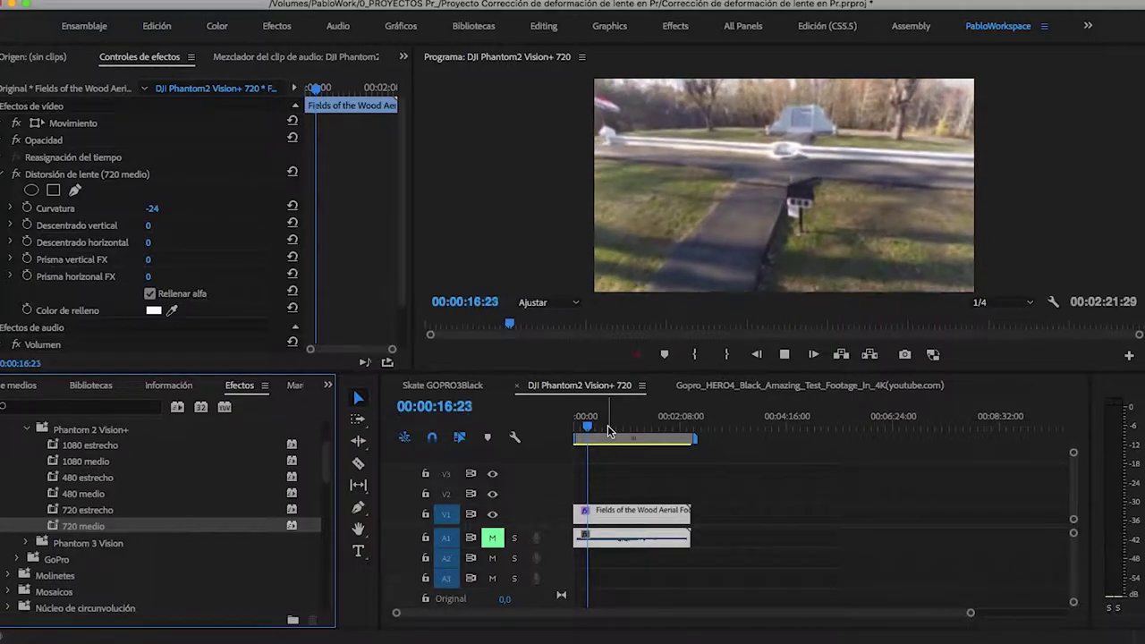
pyautogui.press('space')
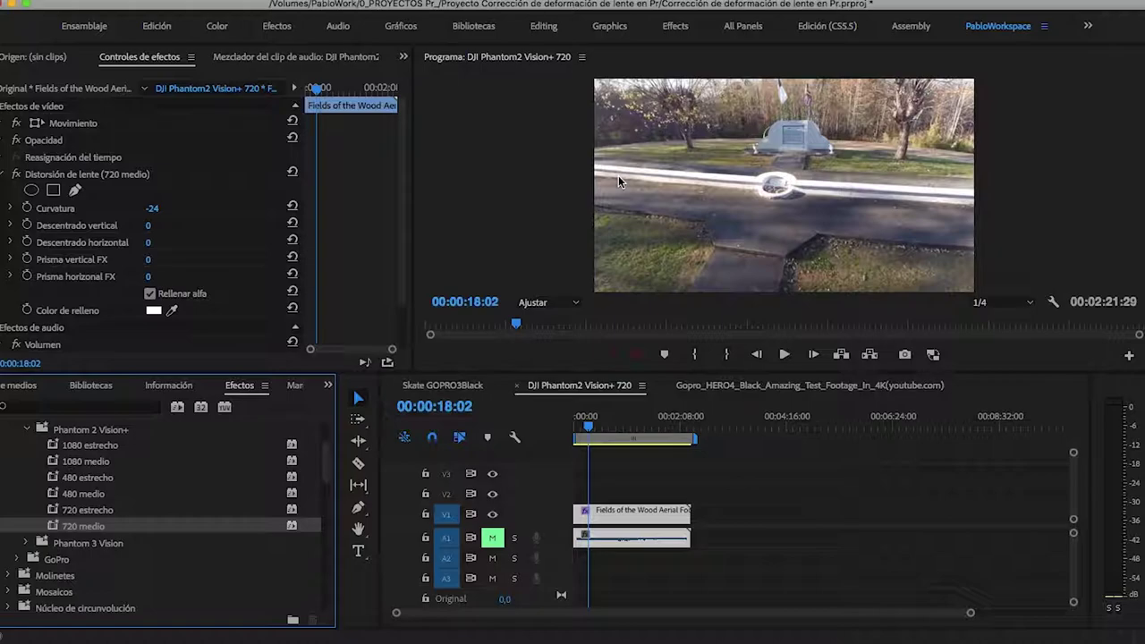
# - Compare the lens correction off and on around 18:27, then open the Gopro_HERO4 sequence
pyautogui.click(14, 174)
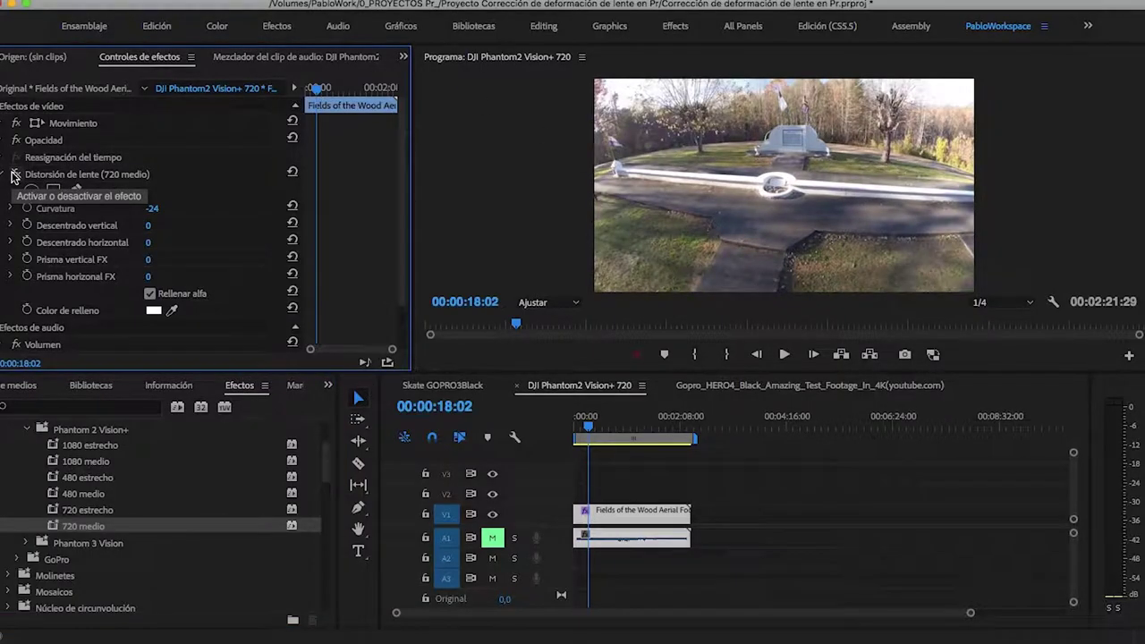
pyautogui.moveTo(587, 428); pyautogui.dragTo(590, 432)
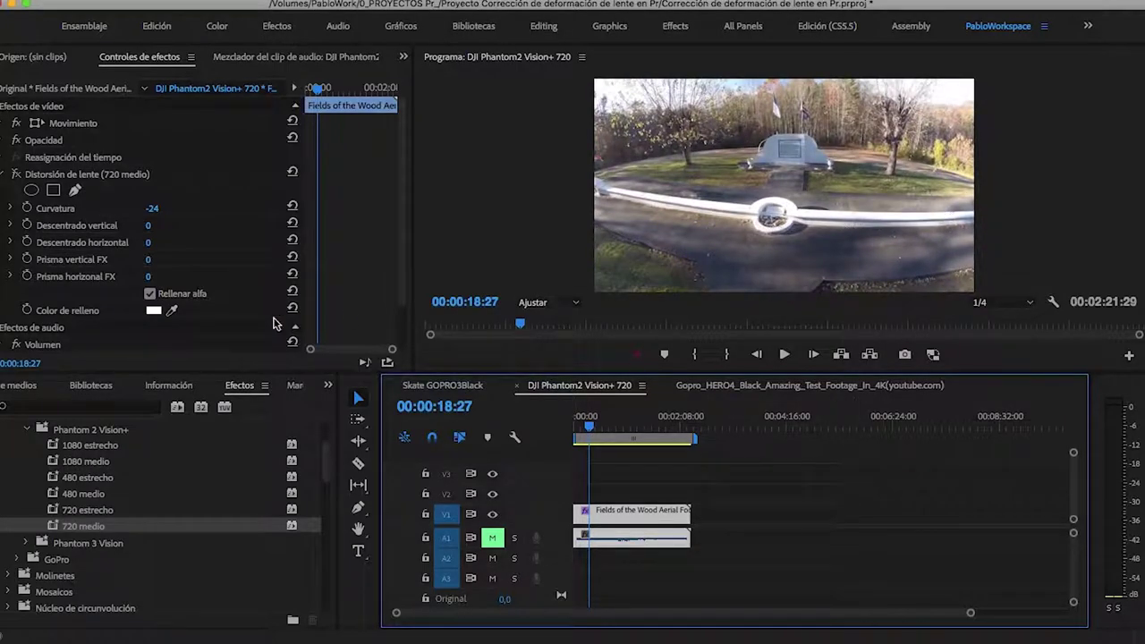
pyautogui.click(17, 175)
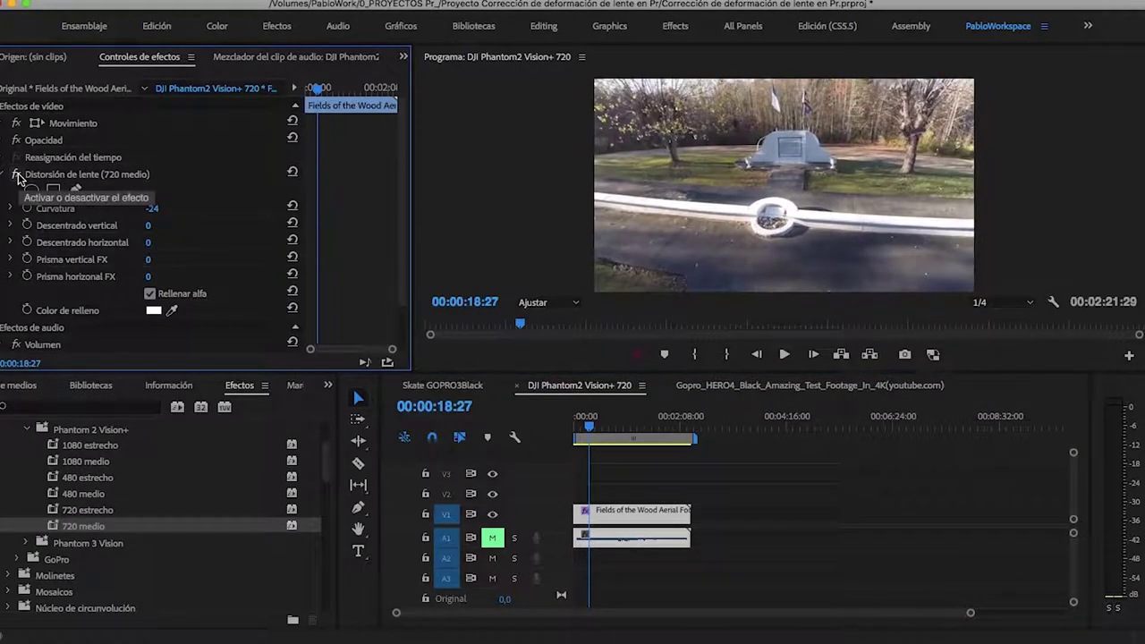
pyautogui.click(17, 175)
pyautogui.click(17, 176)
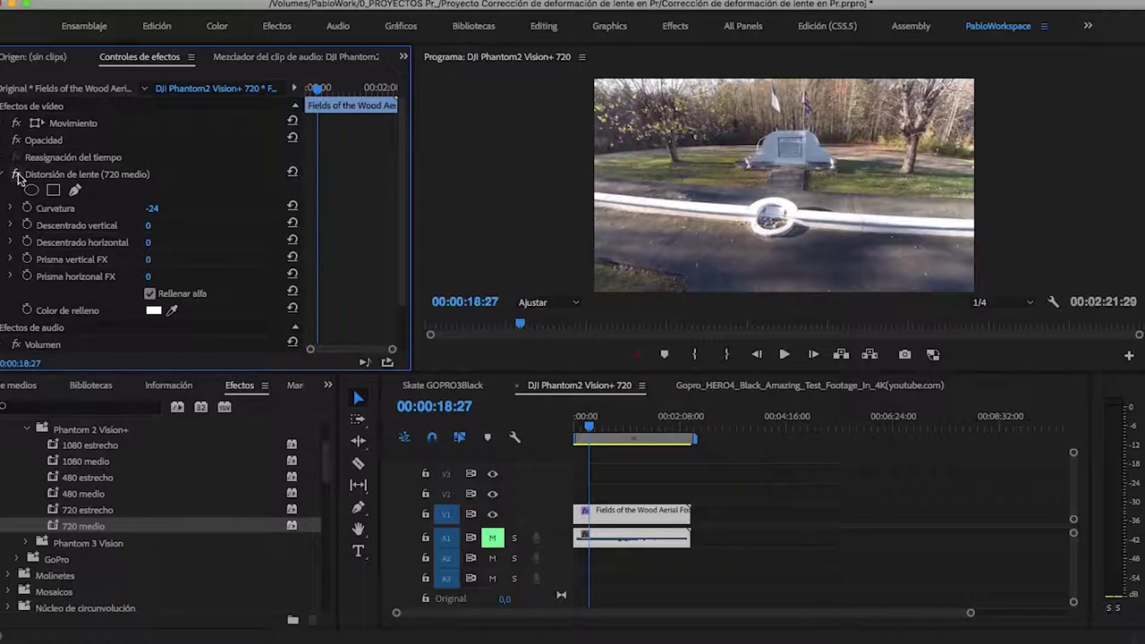
pyautogui.click(772, 386)
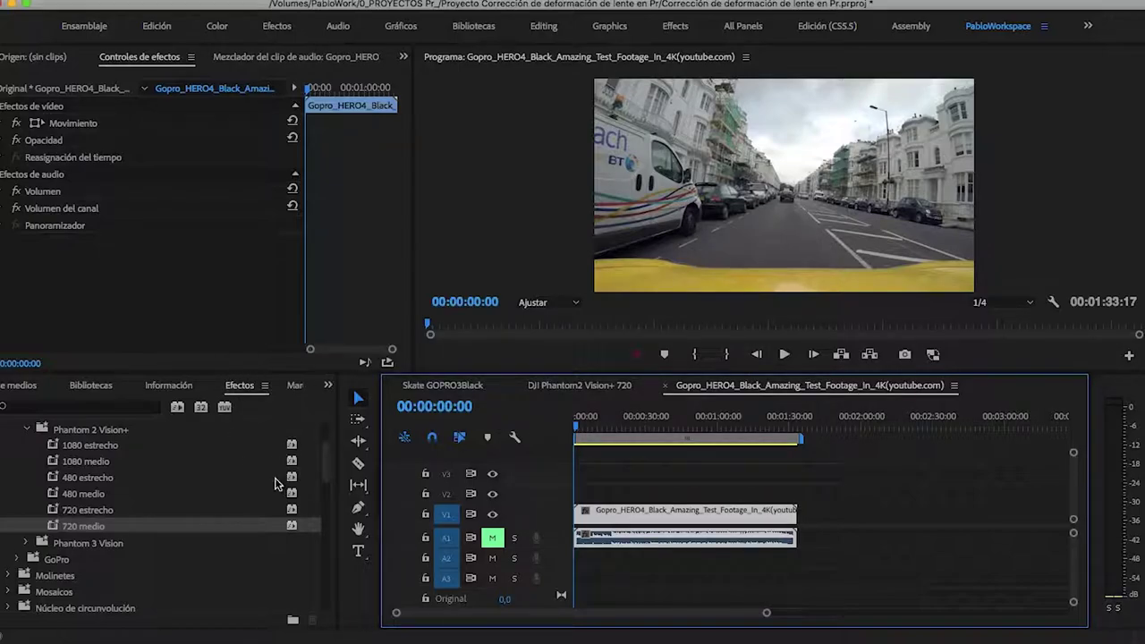
# - Collapse Ajustes preestablecidos, locate Distorsión de lente, and drag it onto the GoPro HERO4 clip
pyautogui.scroll(3, 84, 488)
pyautogui.click(4, 432)
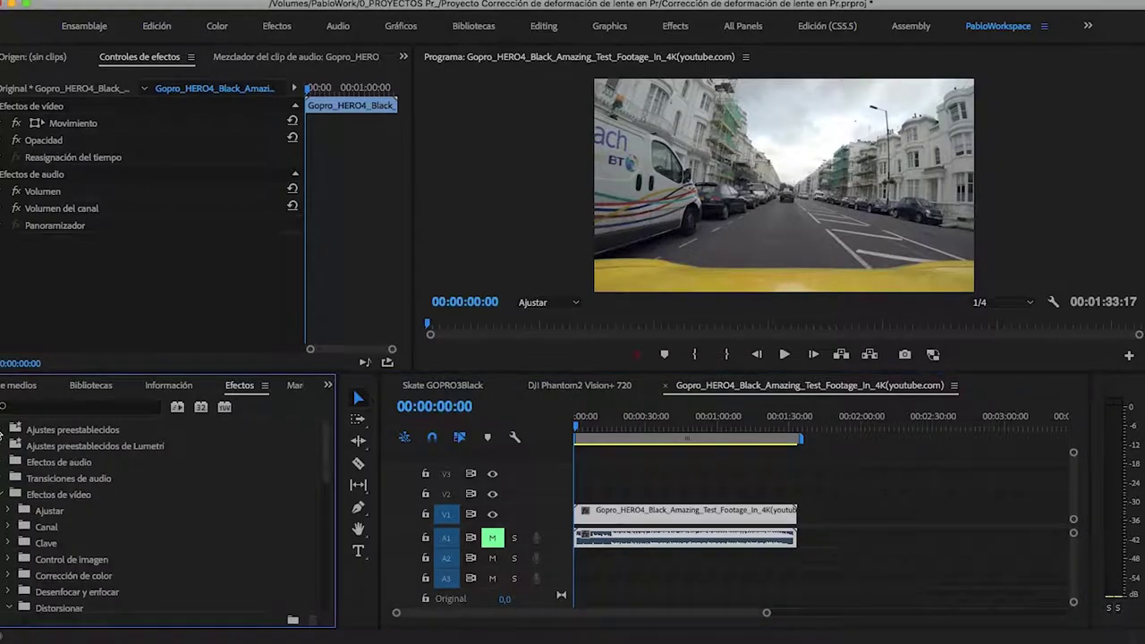
pyautogui.scroll(-3, 97, 539)
pyautogui.scroll(-2, 97, 539)
pyautogui.scroll(1, 96, 539)
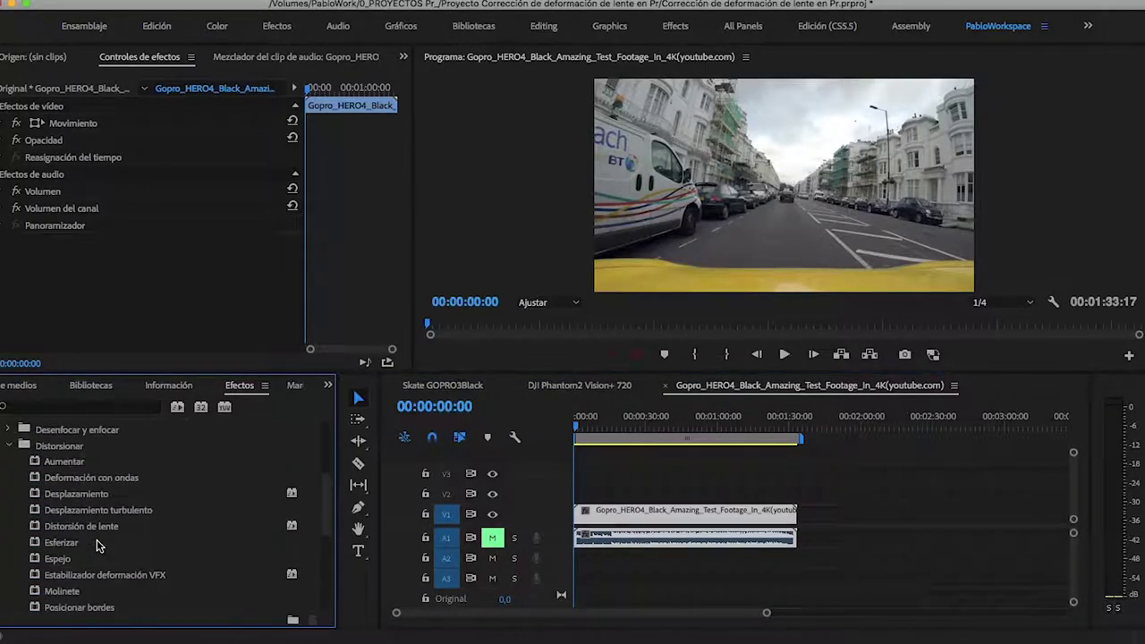
pyautogui.scroll(-1, 97, 540)
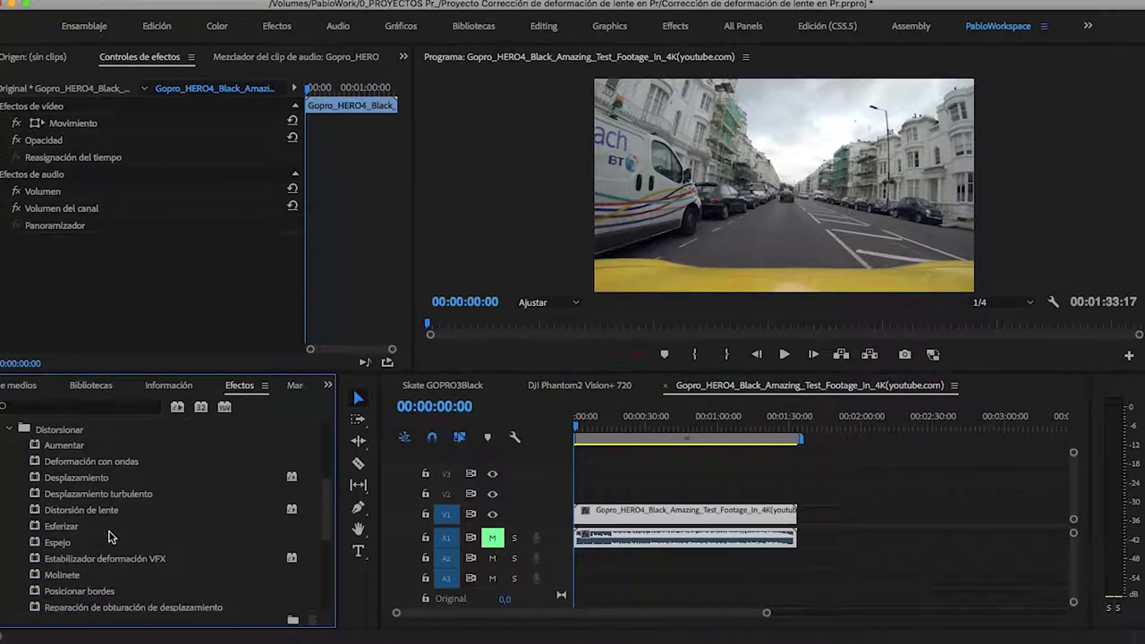
pyautogui.click(63, 514)
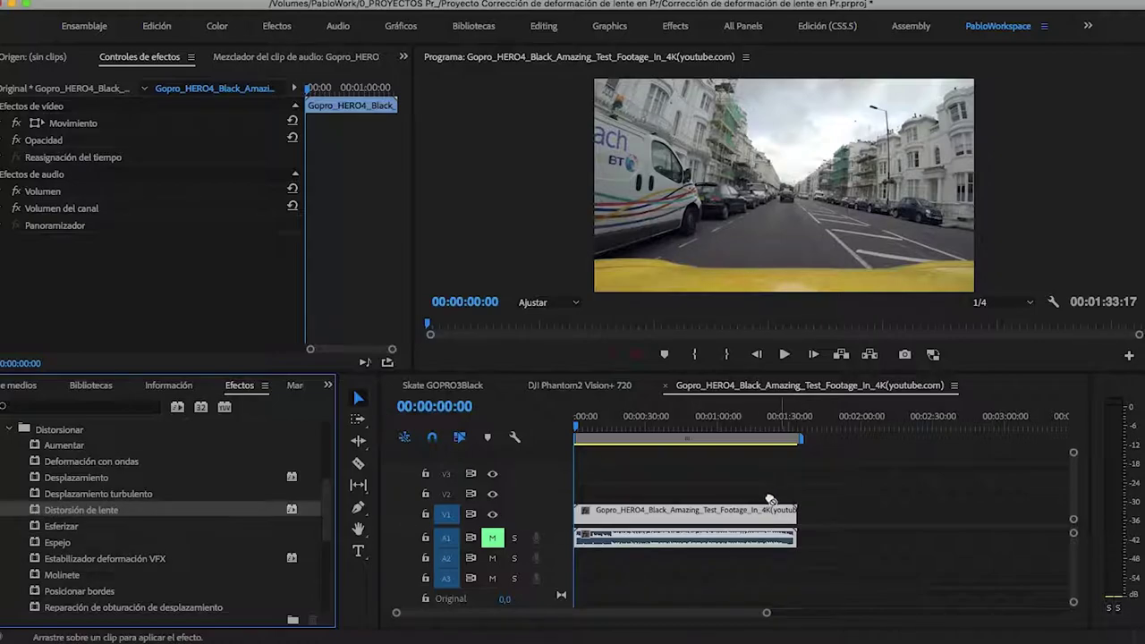
pyautogui.moveTo(36, 517); pyautogui.dragTo(743, 517)
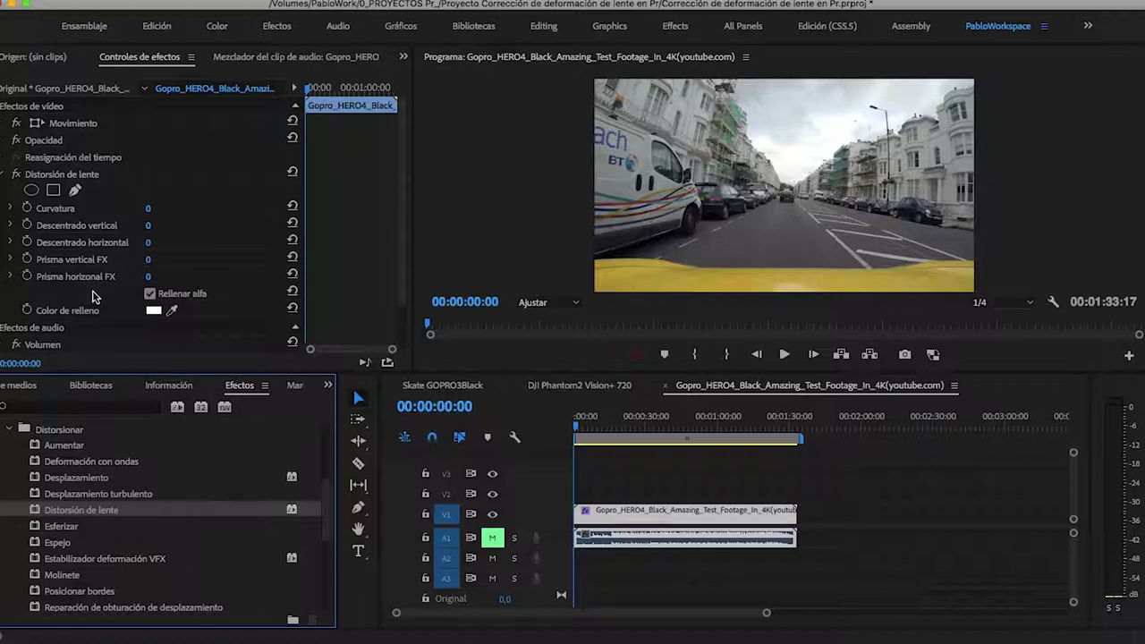
# - Expand the Curvatura slider, then play the GoPro footage from 00:00:06:02 to 00:00:15:01
pyautogui.click(10, 208)
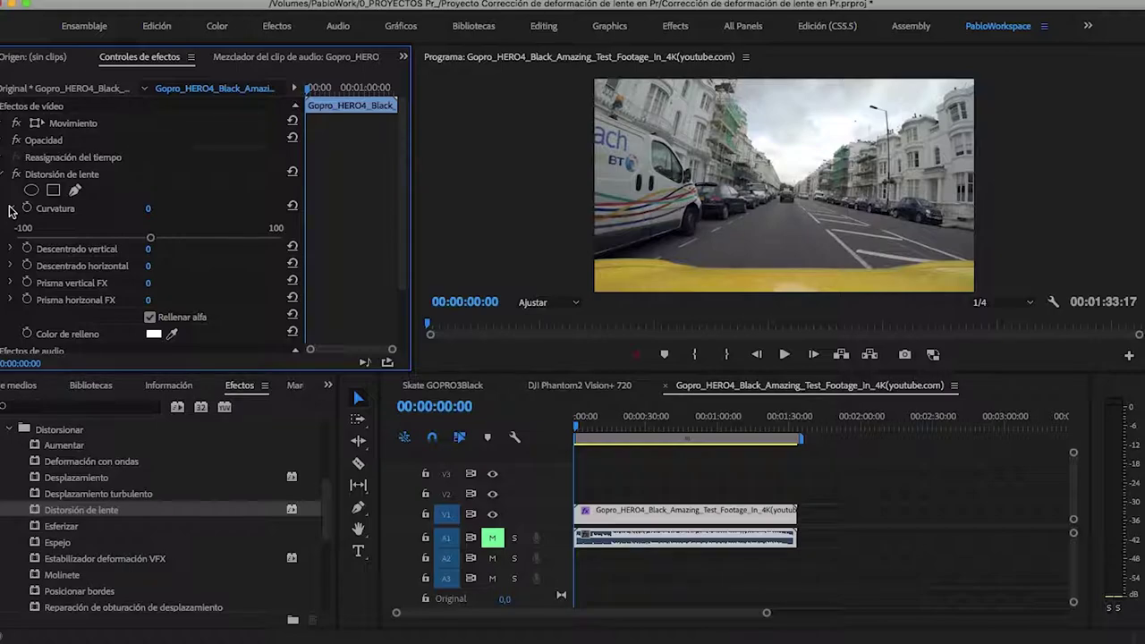
pyautogui.click(590, 435)
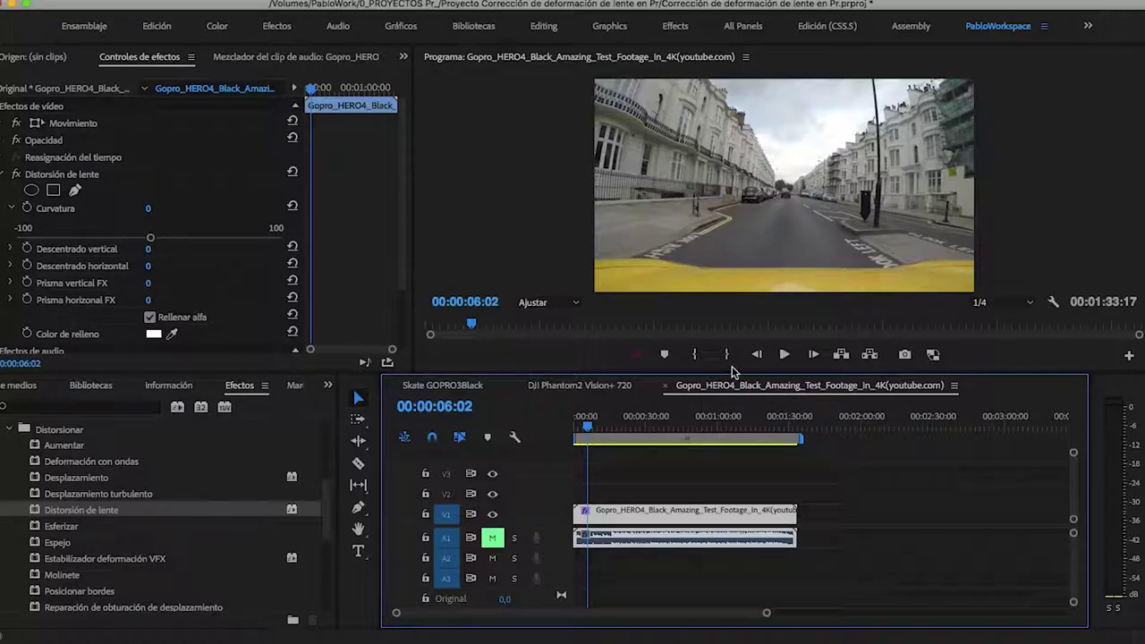
pyautogui.press('space')
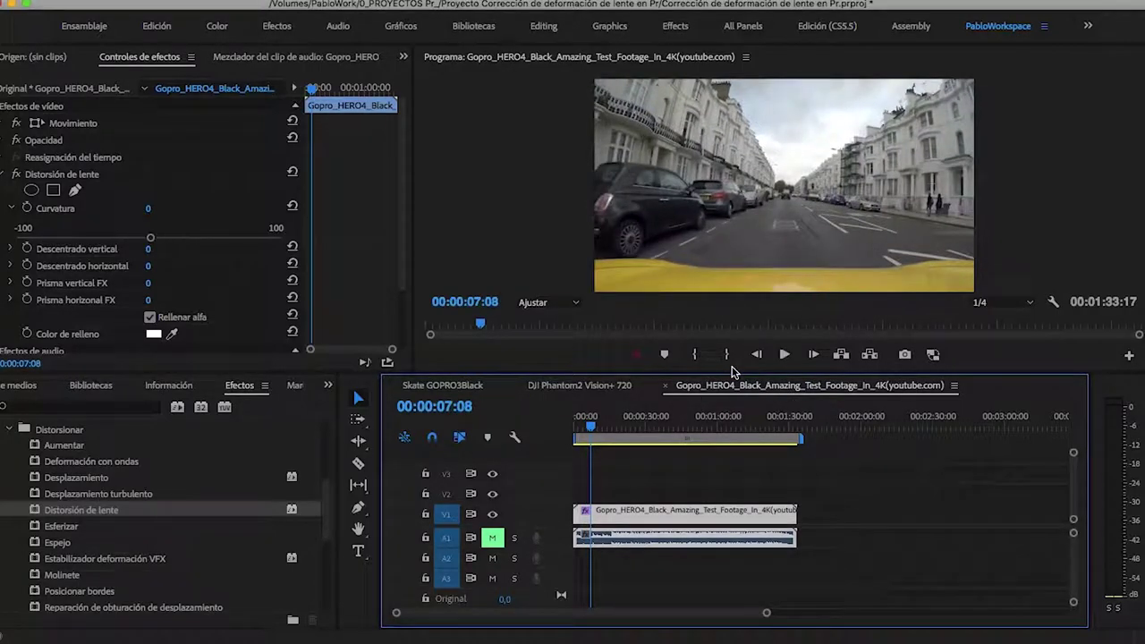
pyautogui.press('space')
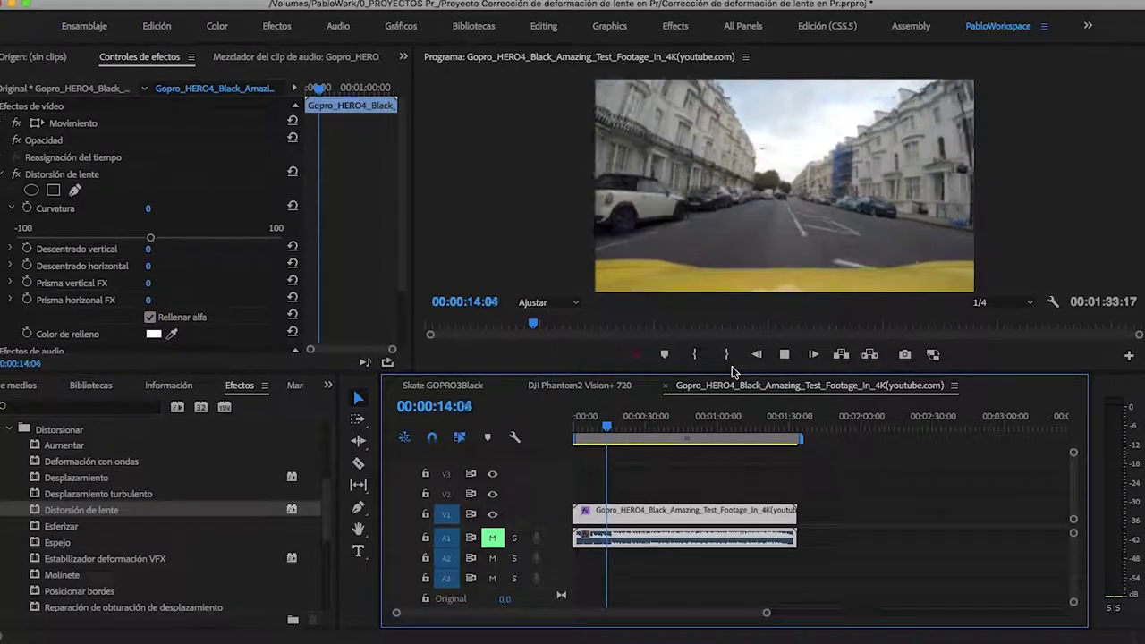
pyautogui.press('space')
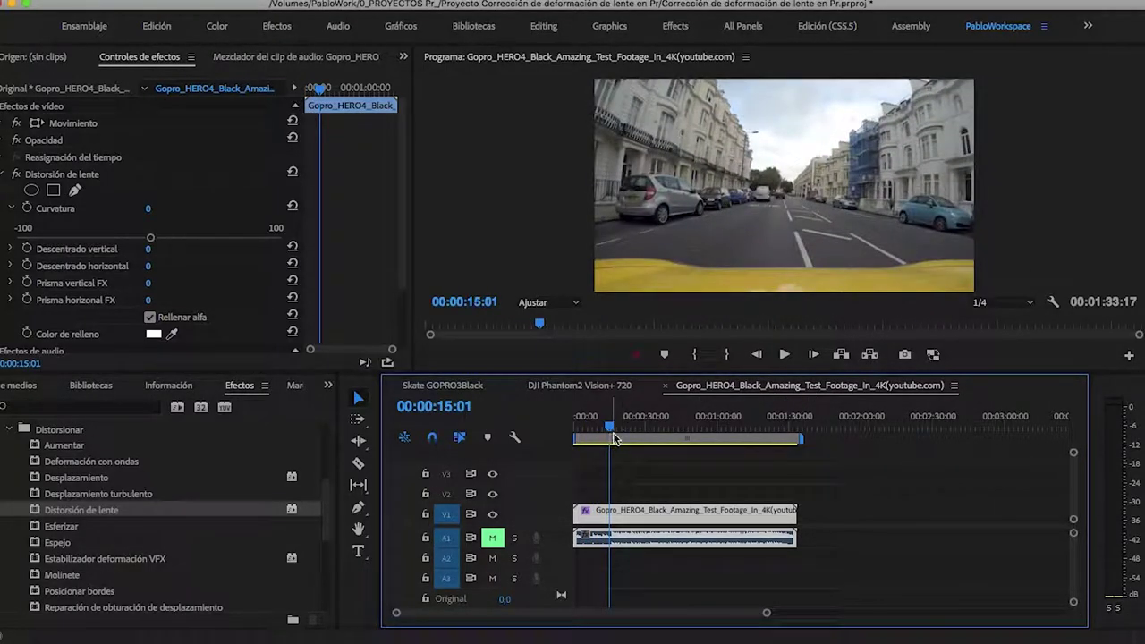
# - At 00:00:21:00, try strong negative and positive Curvatura values, settling on -24
pyautogui.moveTo(611, 430); pyautogui.dragTo(624, 428)
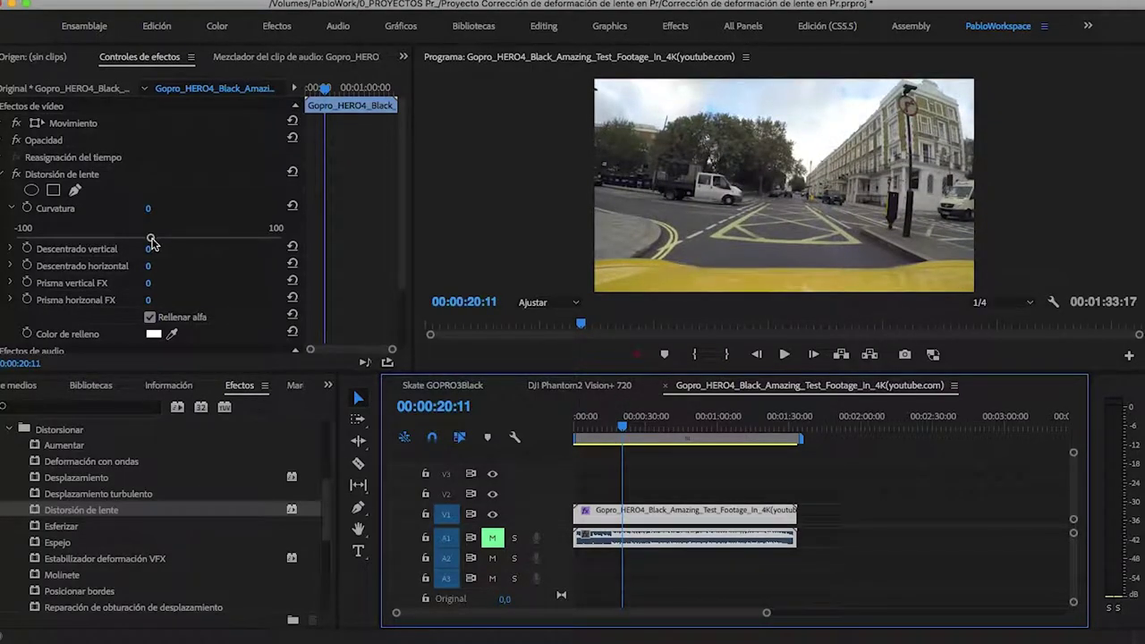
pyautogui.moveTo(150, 240)
pyautogui.mouseDown()
pyautogui.moveTo(5, 229)
pyautogui.moveTo(122, 205)
pyautogui.moveTo(114, 187)
pyautogui.mouseUp()
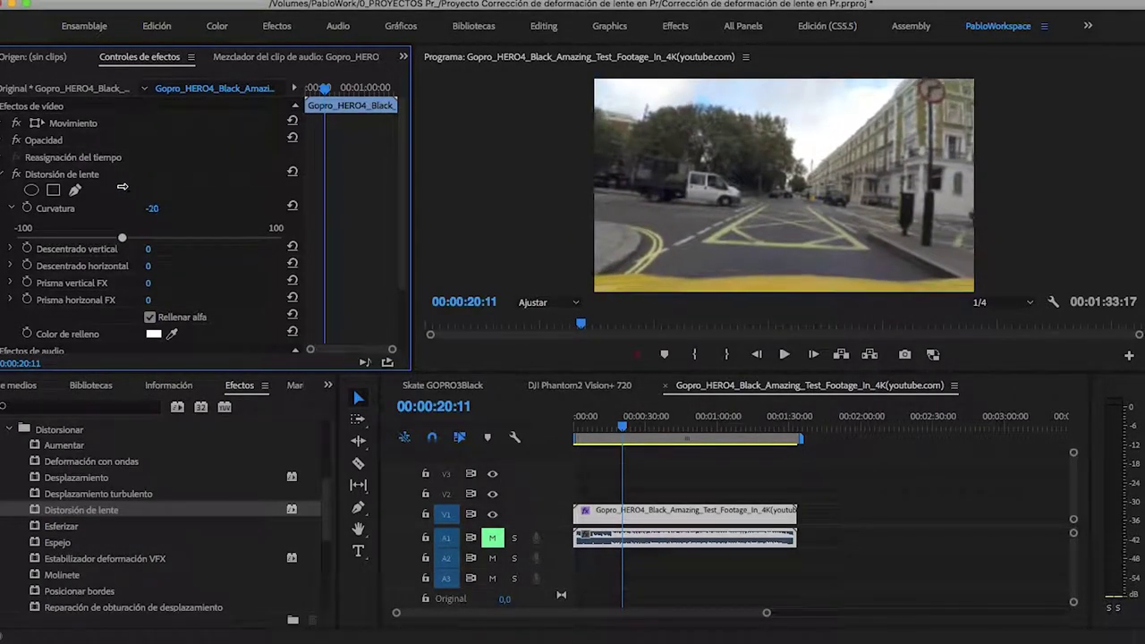
pyautogui.moveTo(114, 184); pyautogui.dragTo(119, 184)
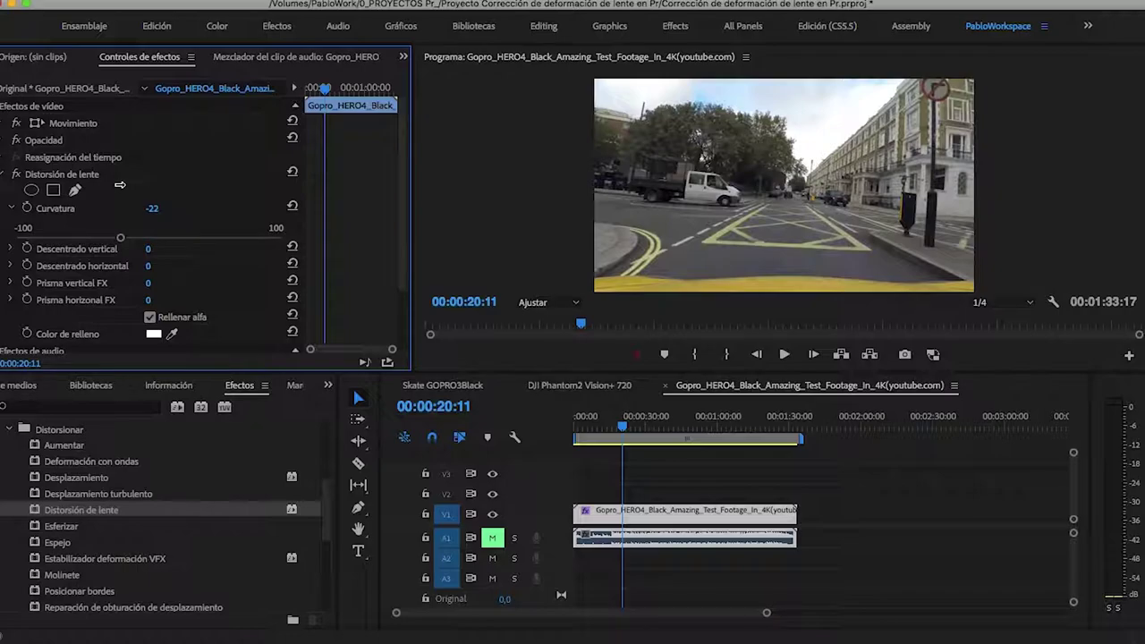
pyautogui.moveTo(146, 238)
pyautogui.mouseDown()
pyautogui.moveTo(210, 235)
pyautogui.moveTo(116, 240)
pyautogui.mouseUp()
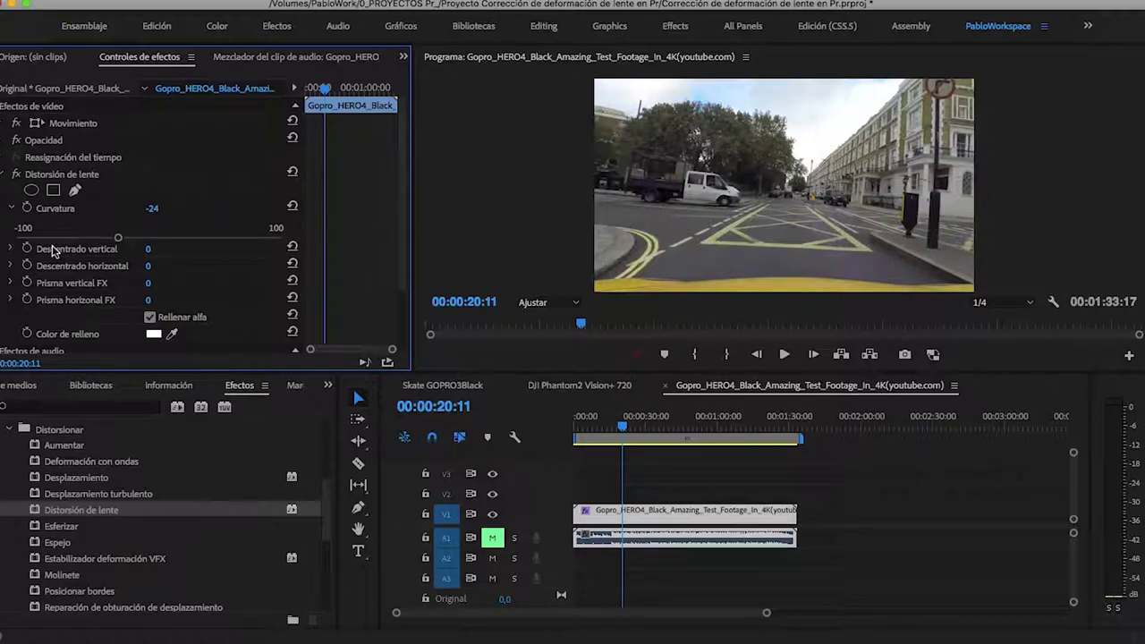
pyautogui.scroll(-2, 401, 243)
pyautogui.scroll(-2, 401, 242)
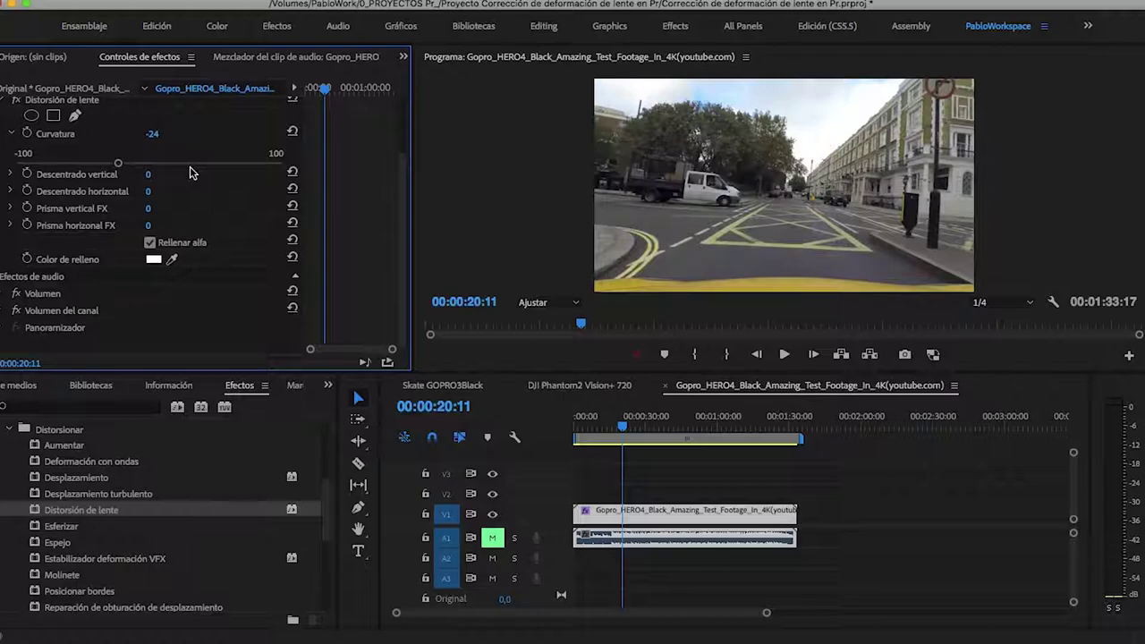
# - Test Descentrado vertical, Descentrado horizontal and Prisma vertical, reset each to 0, and expand Prisma horizontal
pyautogui.click(10, 174)
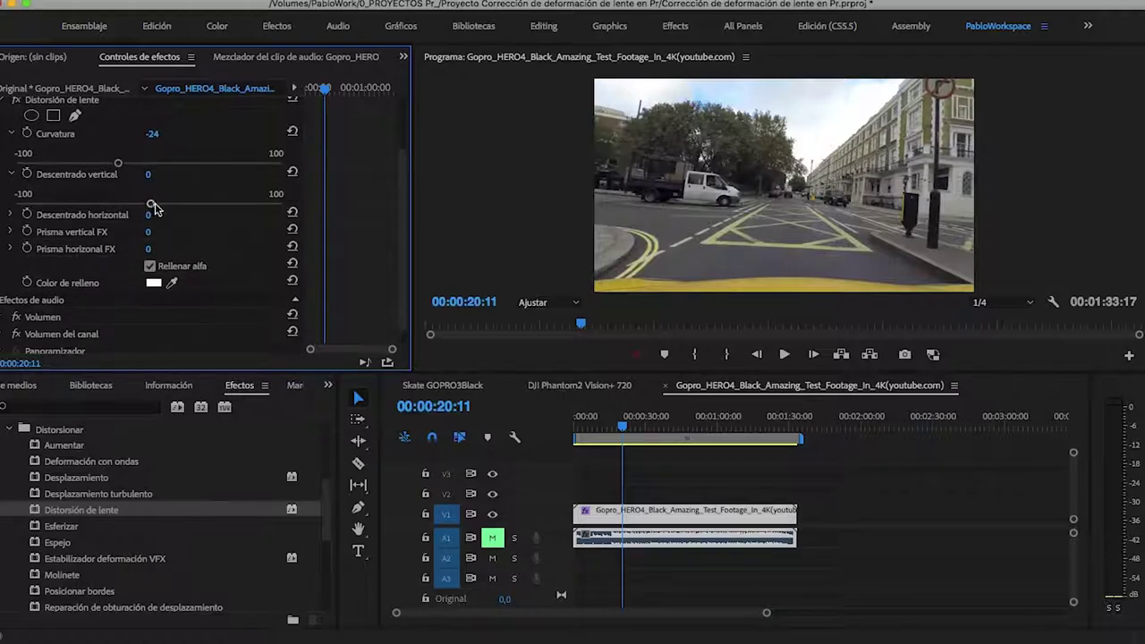
pyautogui.moveTo(149, 204)
pyautogui.mouseDown()
pyautogui.moveTo(56, 204)
pyautogui.moveTo(165, 191)
pyautogui.moveTo(154, 202)
pyautogui.mouseUp()
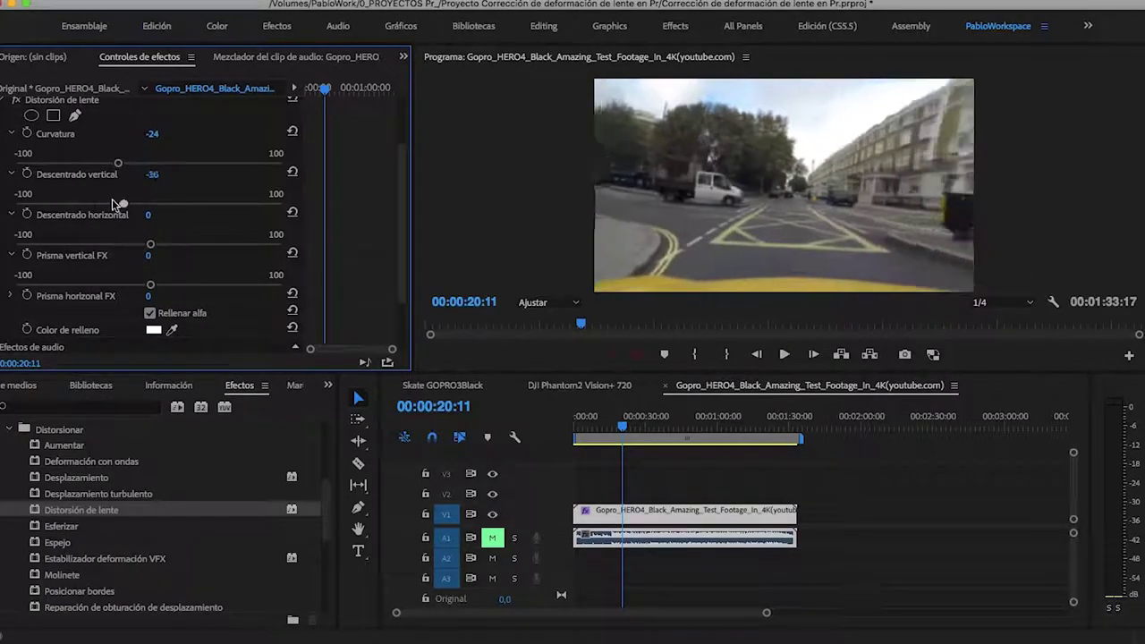
pyautogui.moveTo(150, 245); pyautogui.dragTo(201, 243)
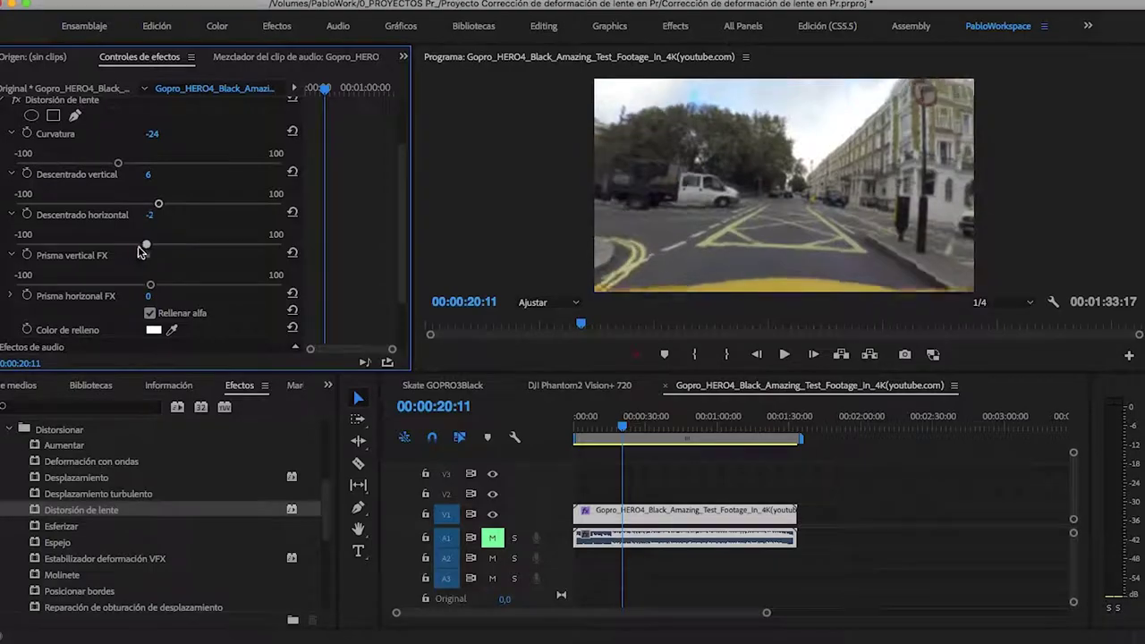
pyautogui.click(291, 170)
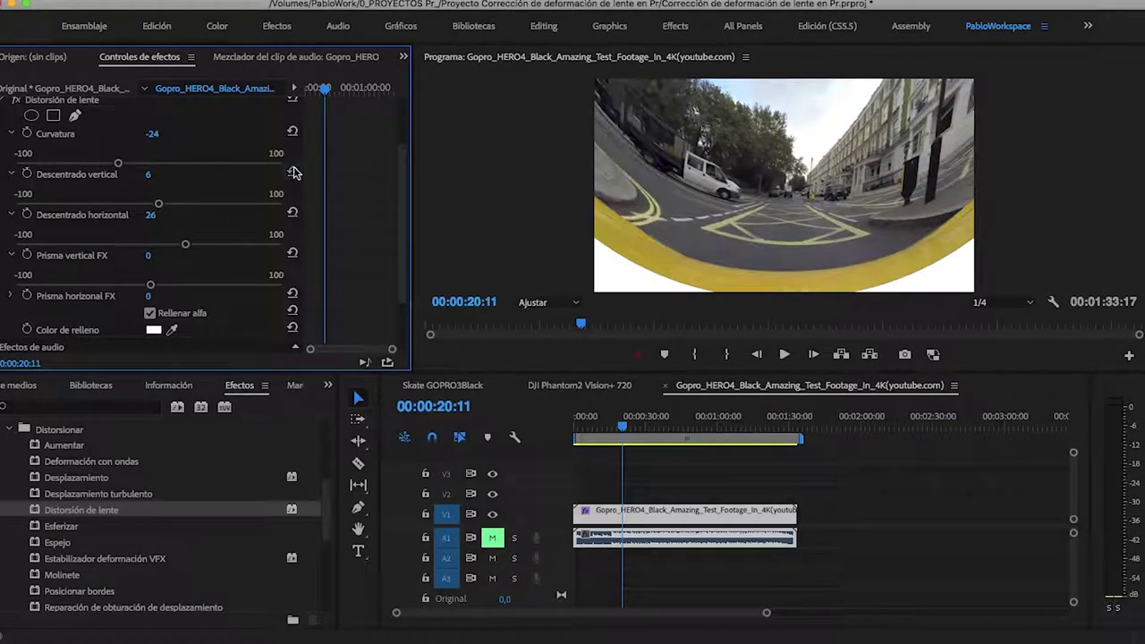
pyautogui.click(292, 212)
pyautogui.moveTo(150, 285)
pyautogui.mouseDown()
pyautogui.moveTo(85, 279)
pyautogui.moveTo(170, 282)
pyautogui.mouseUp()
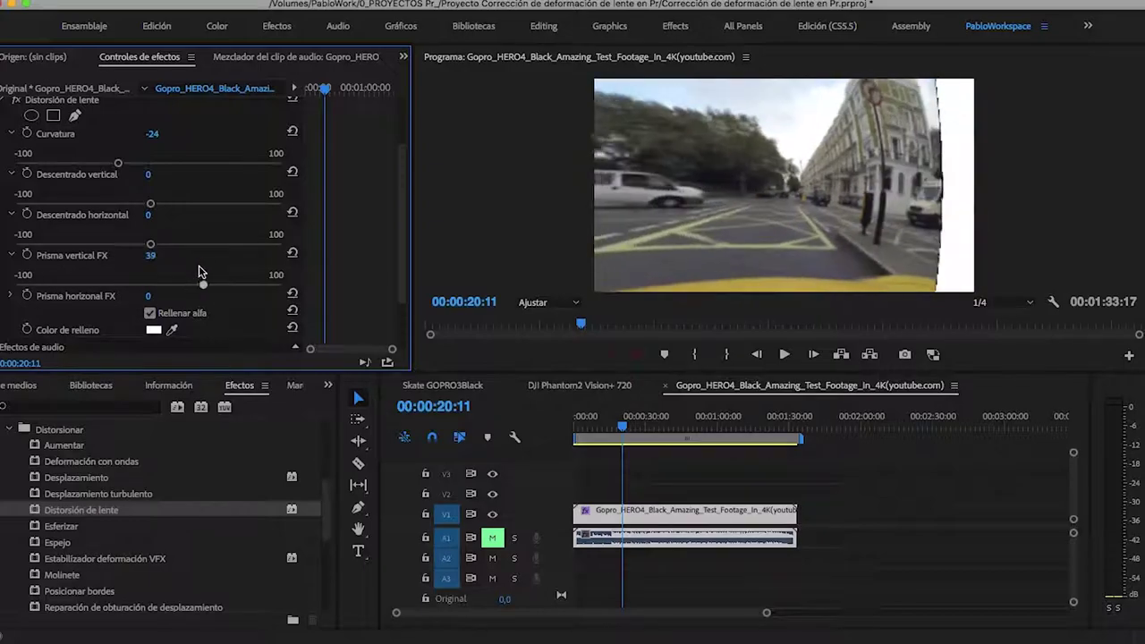
pyautogui.click(293, 253)
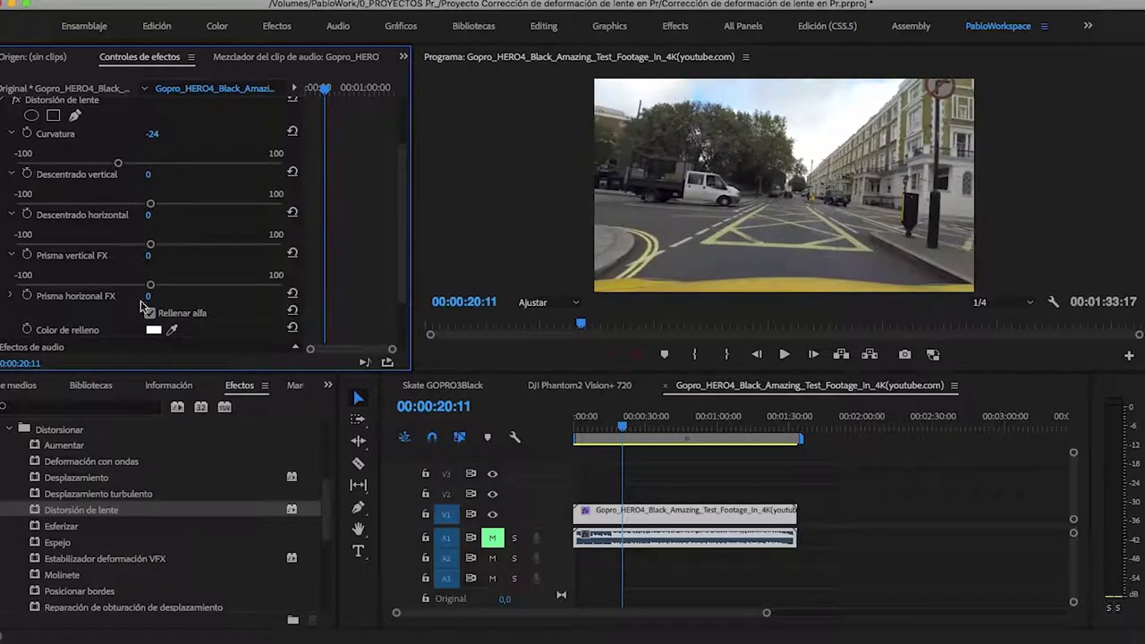
pyautogui.click(9, 296)
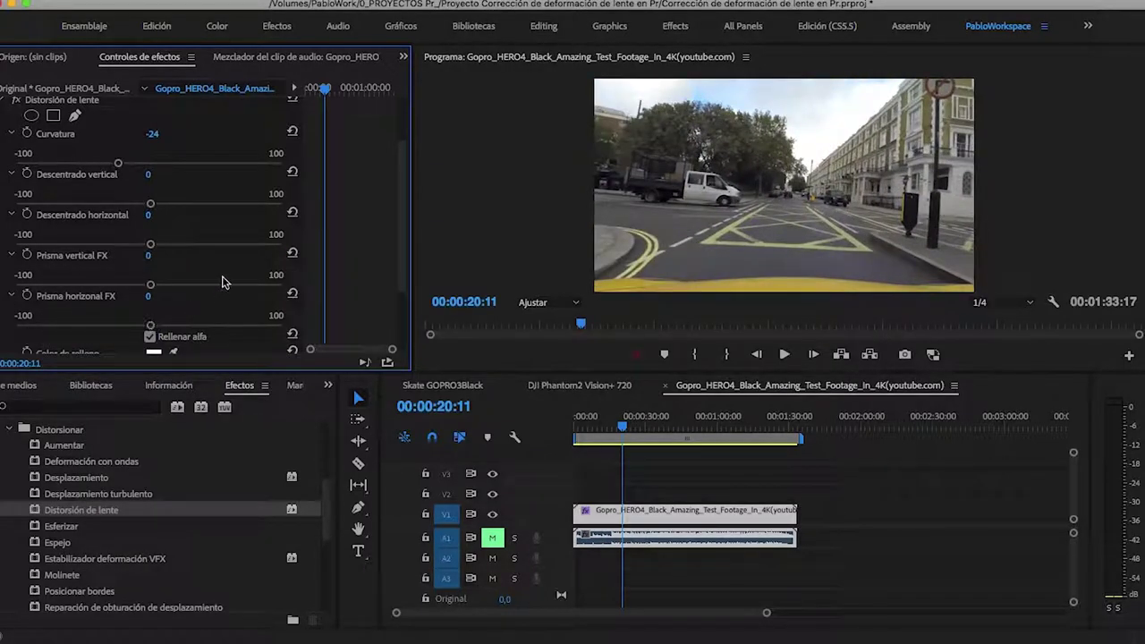
# - Set the GoPro clip's horizontal prism to -1
pyautogui.scroll(-3, 402, 236)
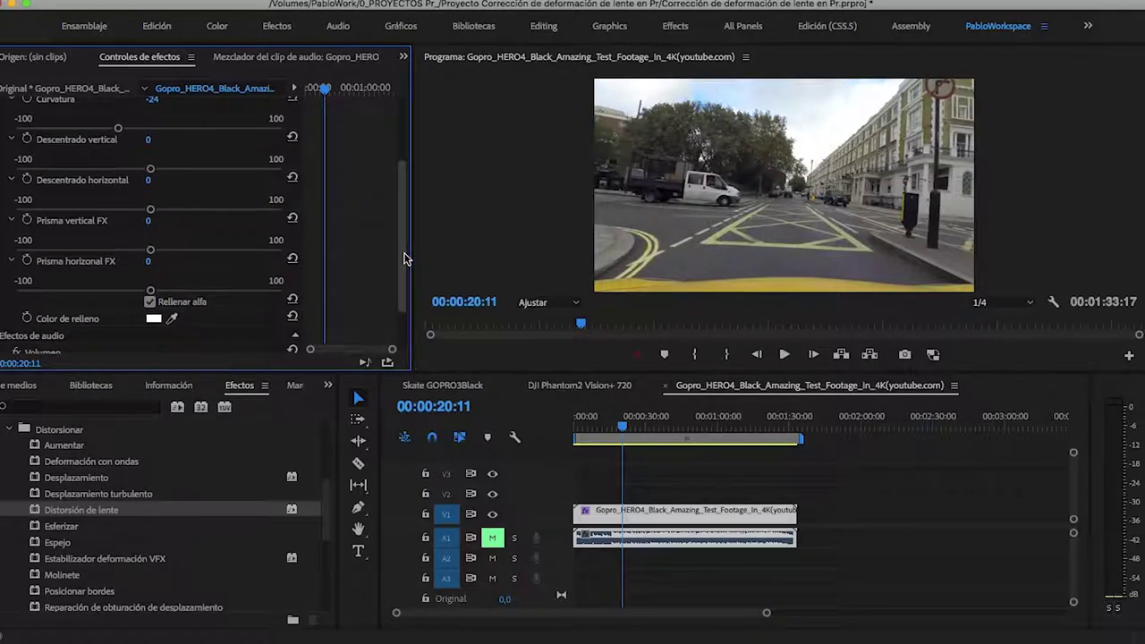
pyautogui.click(166, 253)
pyautogui.write('-1')
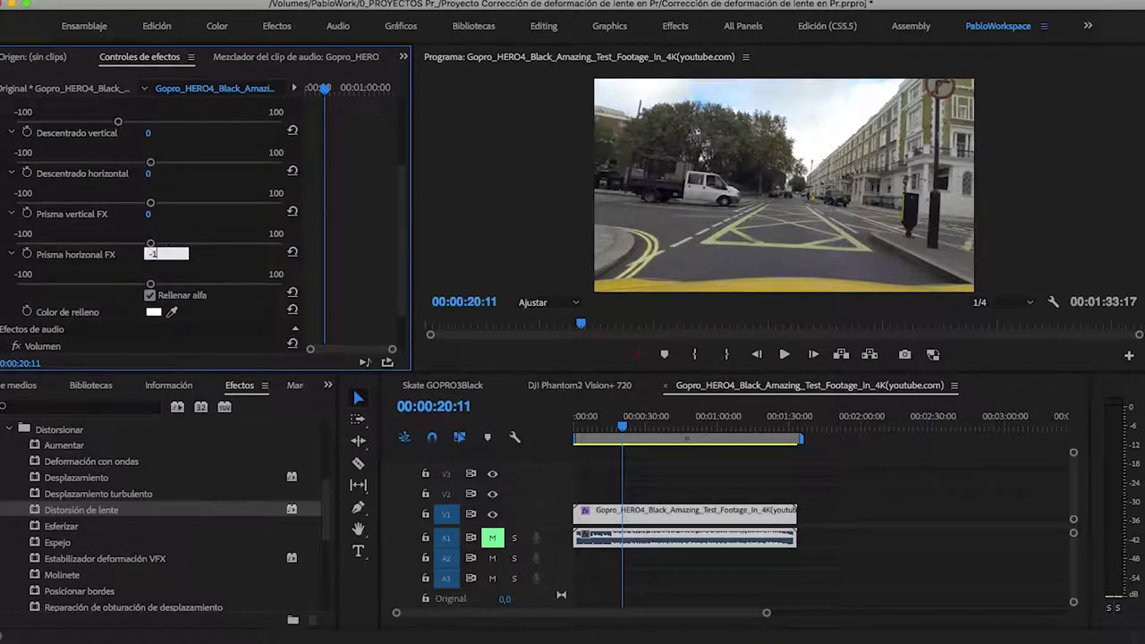
pyautogui.press('Return')
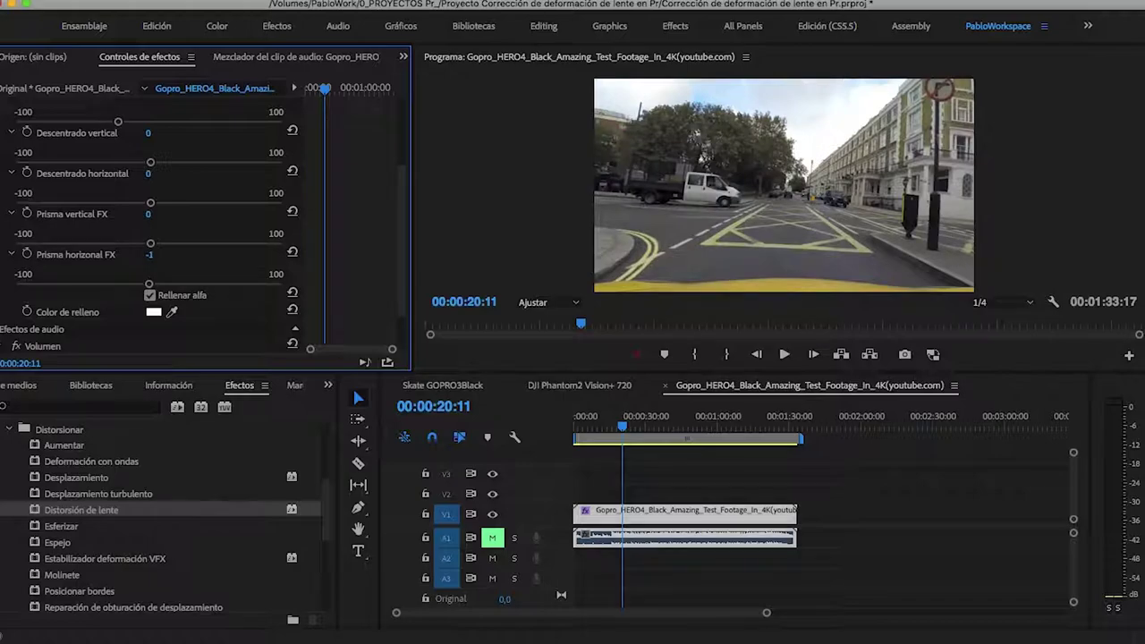
# - From about 6 seconds, compare with horizontal prism at 0 by playing the clip
pyautogui.moveTo(623, 424); pyautogui.dragTo(591, 422)
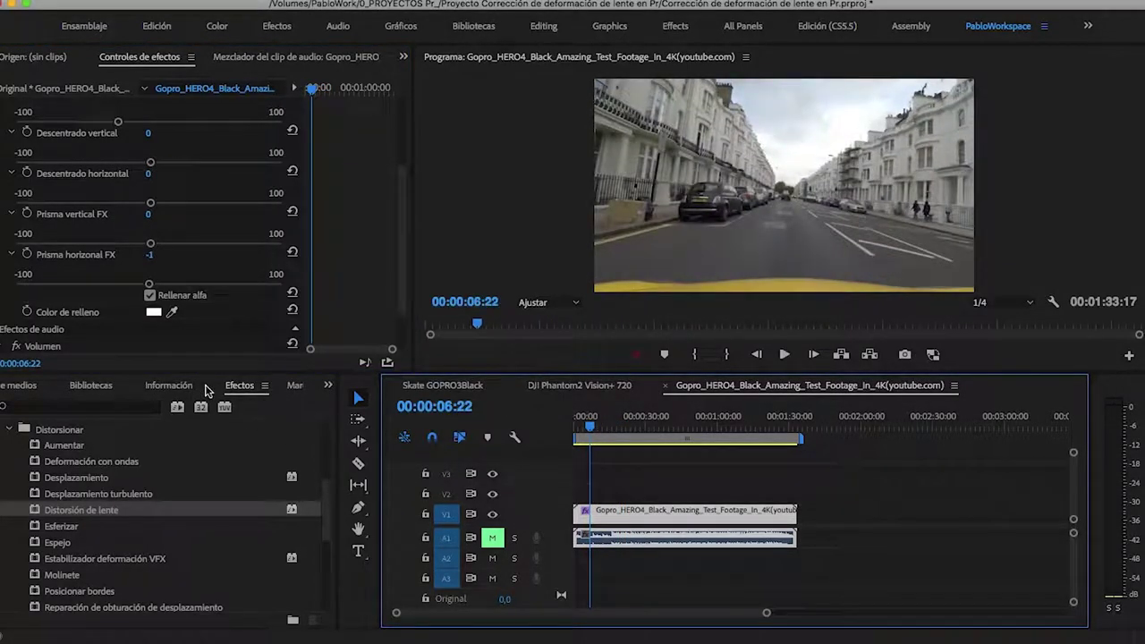
pyautogui.click(154, 254)
pyautogui.write('0')
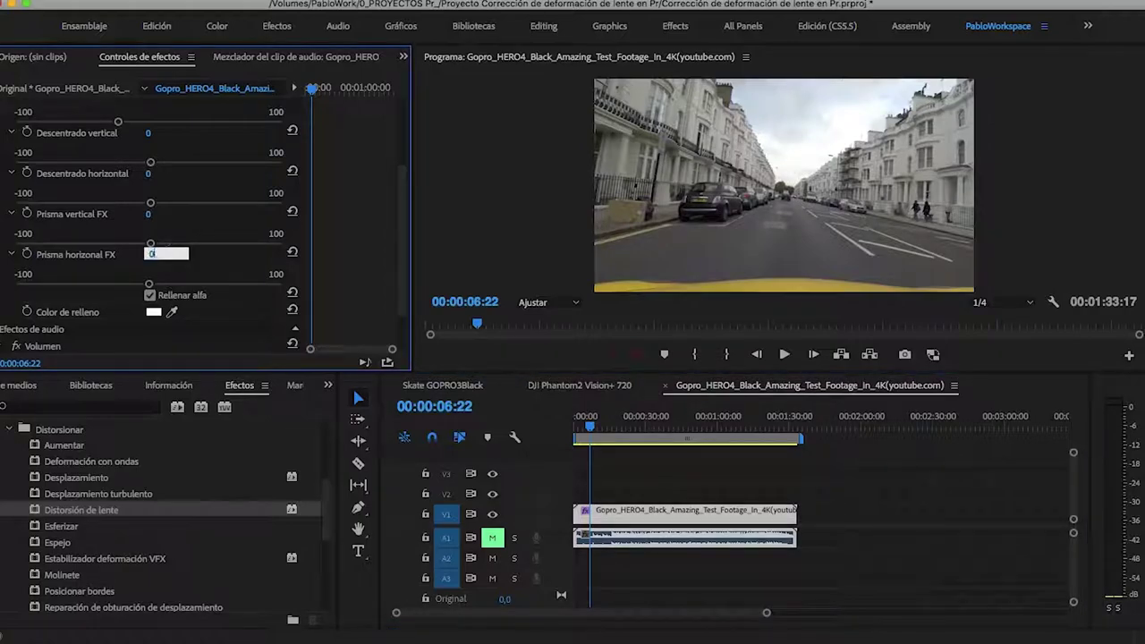
pyautogui.press('Return')
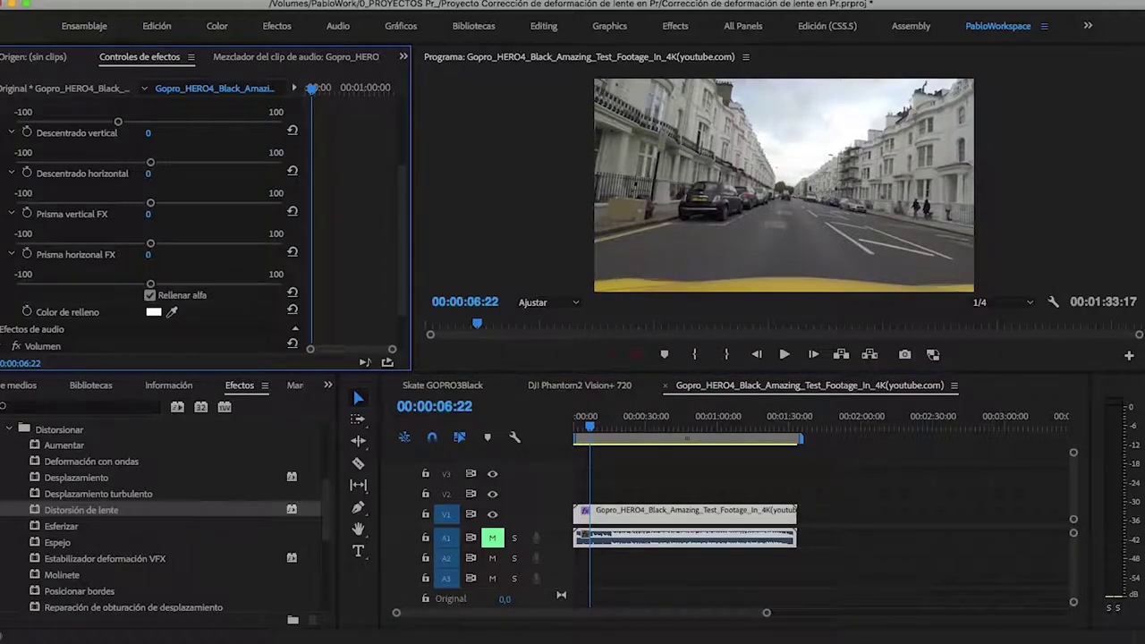
pyautogui.press('space')
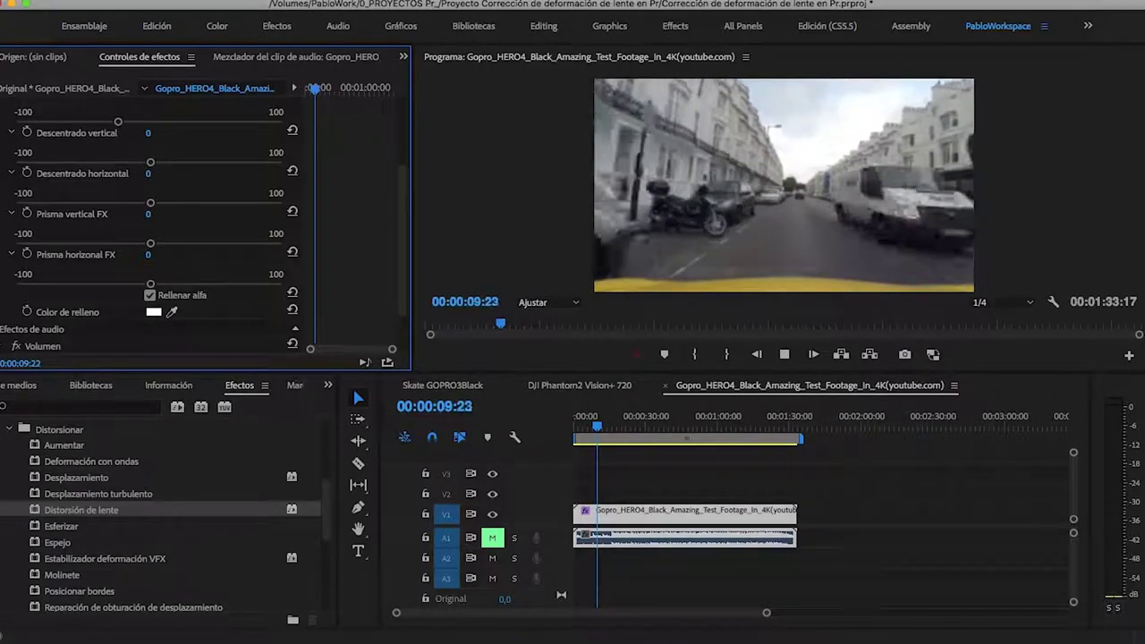
pyautogui.press('space')
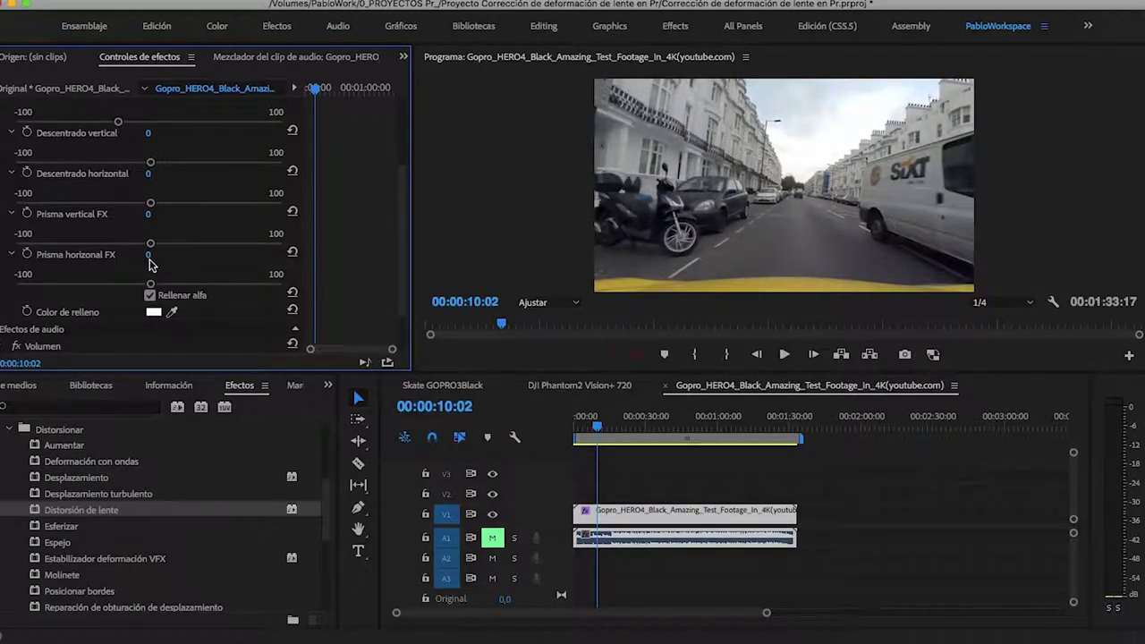
# - Restore horizontal prism to -1 and review playback in the maximized Program monitor
pyautogui.click(151, 258)
pyautogui.write('-1')
pyautogui.press('Return')
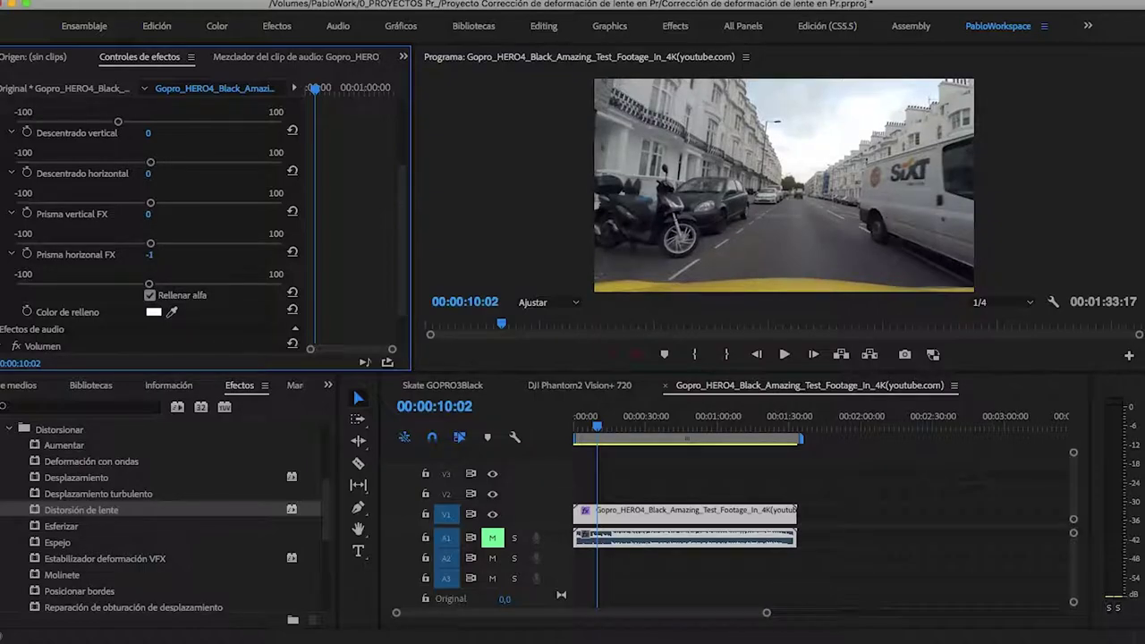
pyautogui.press('space')
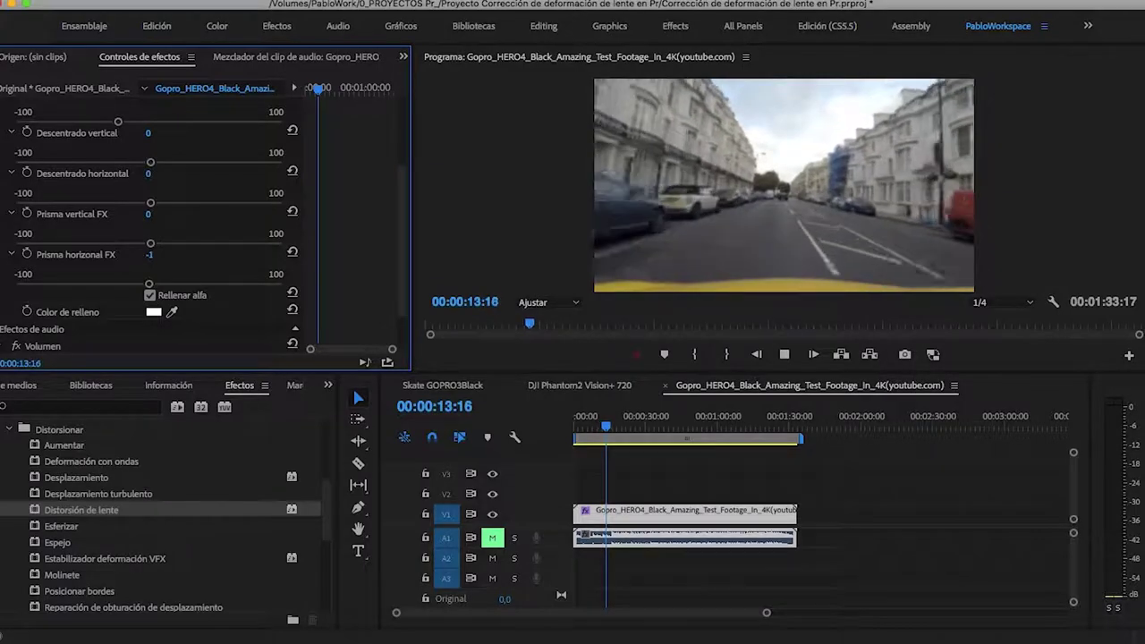
pyautogui.press('space')
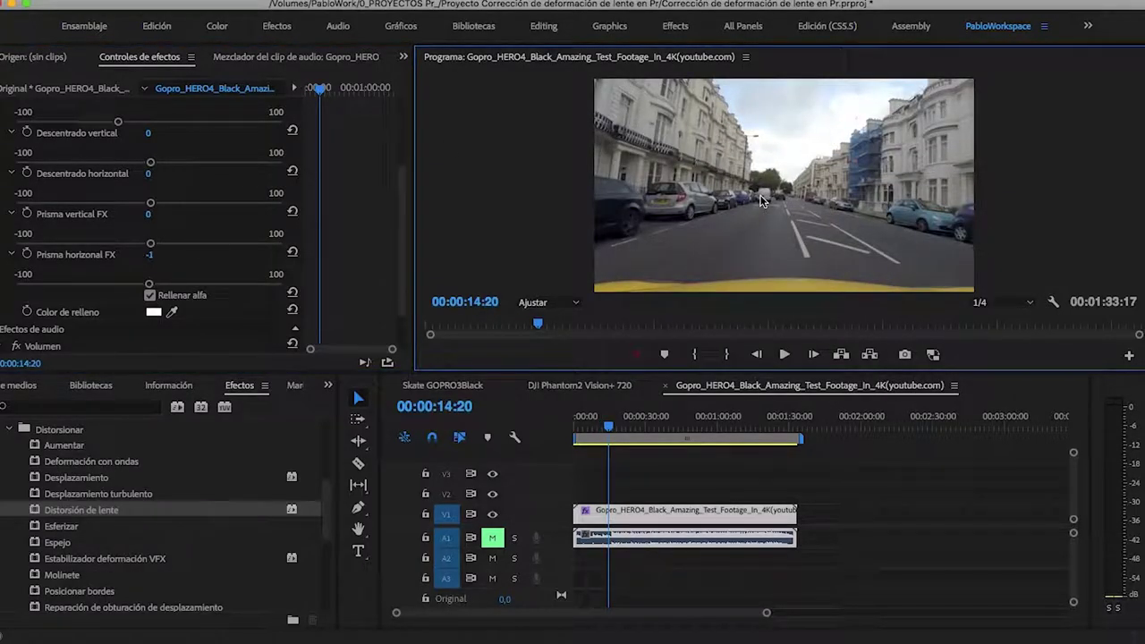
pyautogui.press('`')
pyautogui.press('space')
pyautogui.press('space')
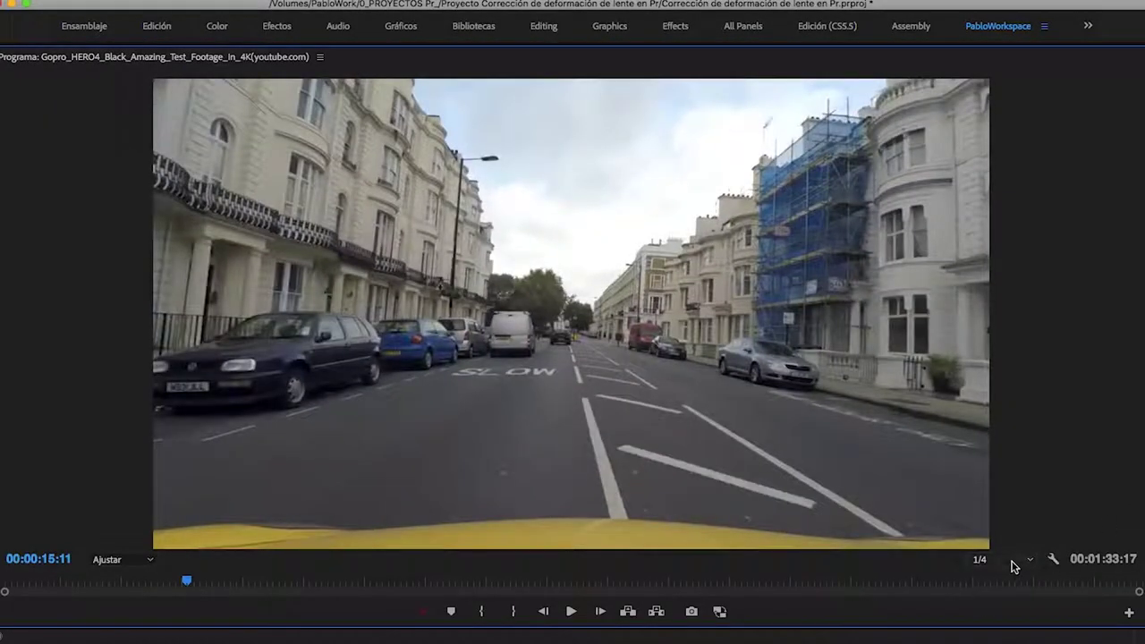
# - Switch the Program monitor playback resolution from 1/4 to Completa (full)
pyautogui.click(1012, 560)
pyautogui.click(1010, 569)
pyautogui.press('space')
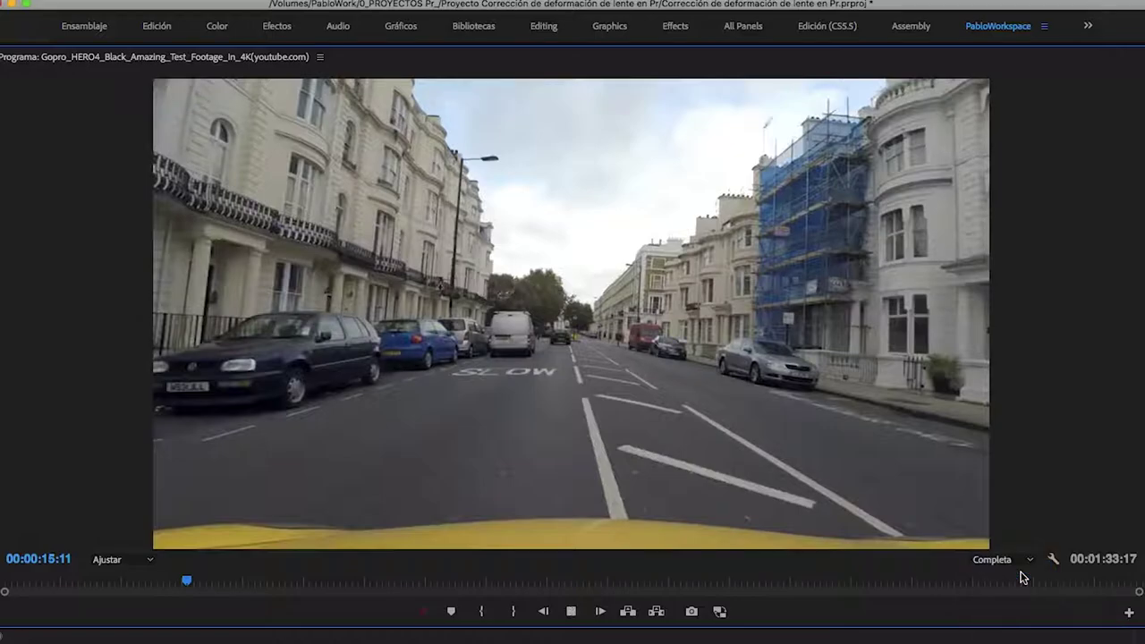